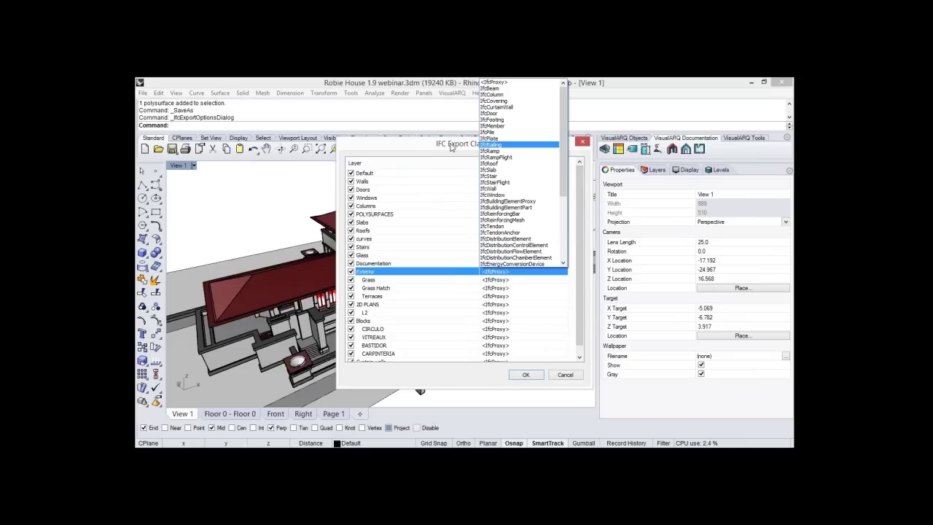
- Leave the Exterior layer's IFC class unchosen, toggle the Columns layer's inclusion in the export, and accept the IFC export classes
{"action": "left_click", "coordinate": [451, 147]}
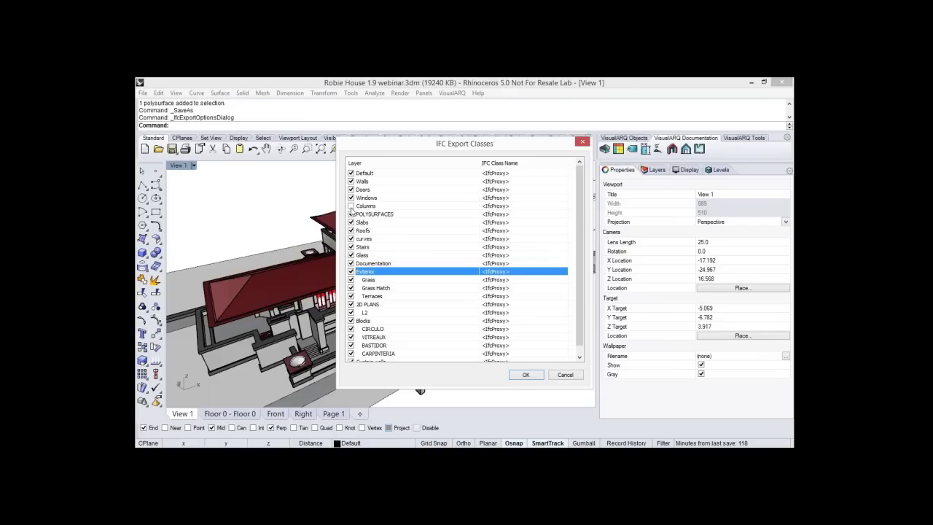
{"action": "left_click", "coordinate": [350, 206]}
{"action": "left_click", "coordinate": [537, 376]}
- Save the model as IFC 2x3 file Robie House 1.9 webinar.ifc in the VA 1.9 Webinar folder, replacing the existing file
{"action": "left_click", "coordinate": [143, 93]}
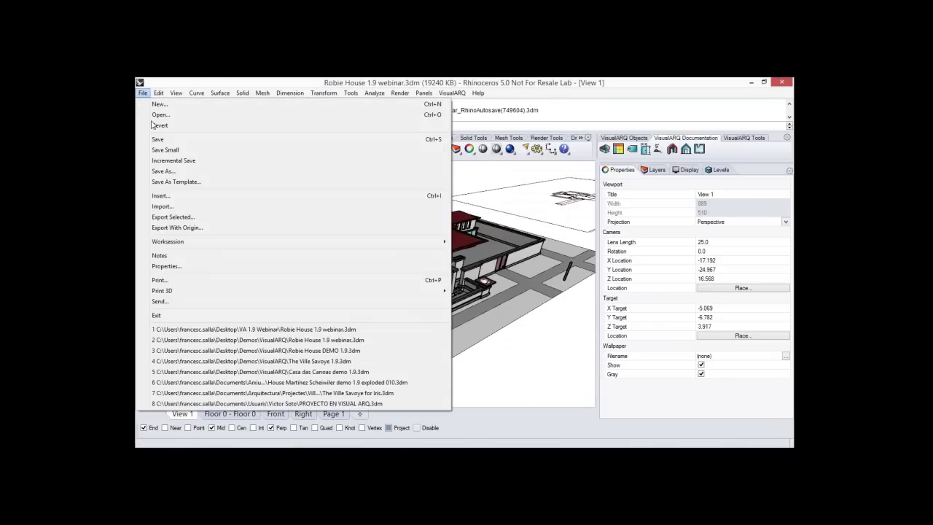
{"action": "left_click", "coordinate": [155, 172]}
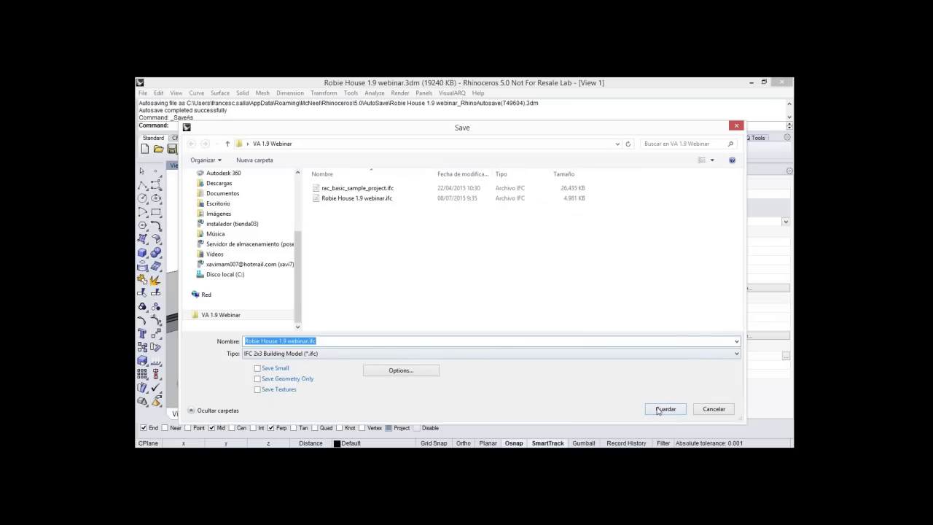
{"action": "left_click", "coordinate": [663, 409]}
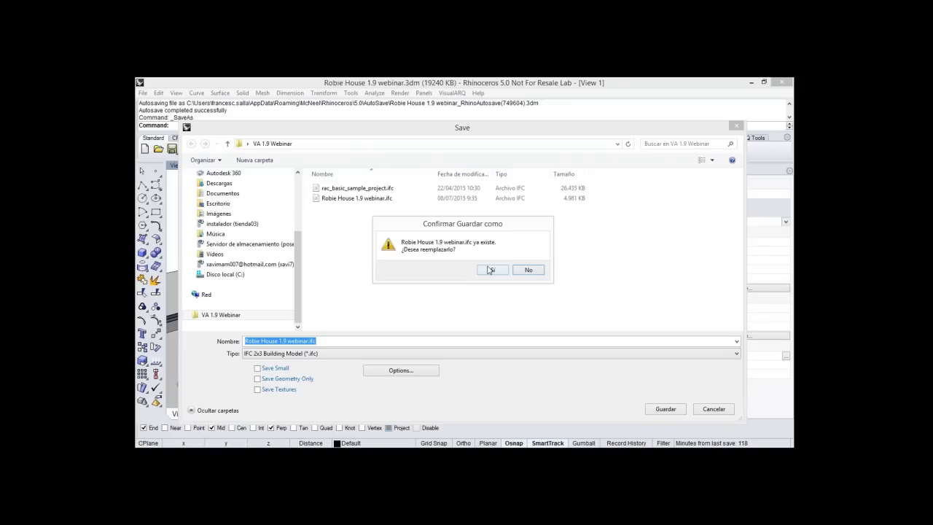
{"action": "left_click", "coordinate": [489, 269]}
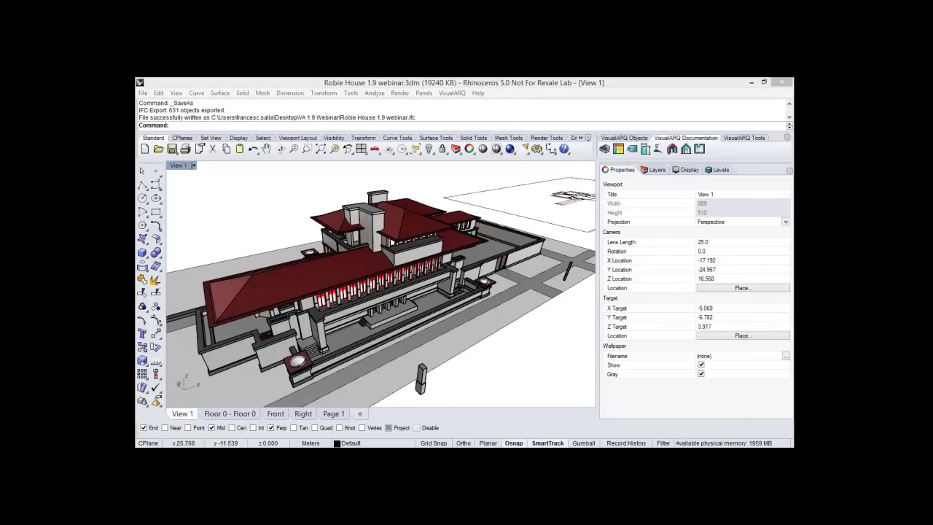
- Switch to Revit and open the IFC file Robie House 1.9 webinar.ifc from the VA 1.9 Webinar folder
{"action": "key", "text": "alt+Tab"}
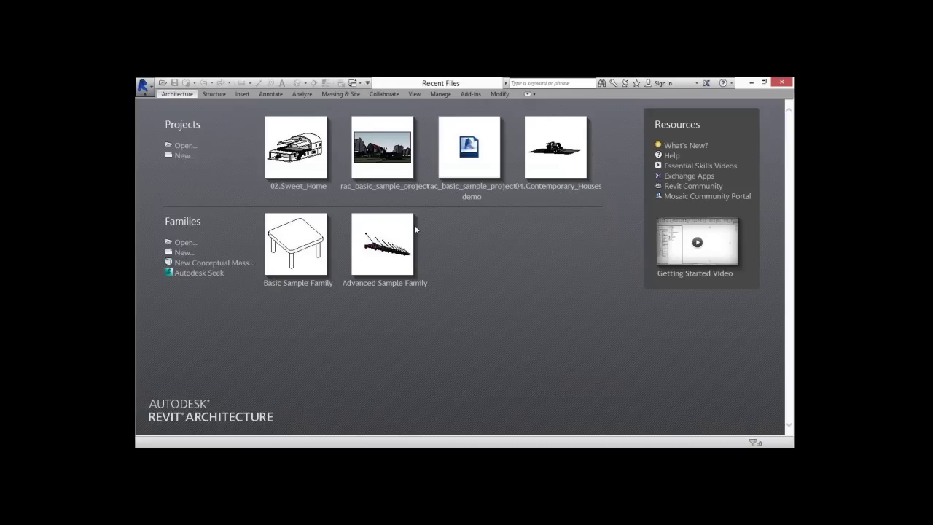
{"action": "left_click", "coordinate": [144, 85]}
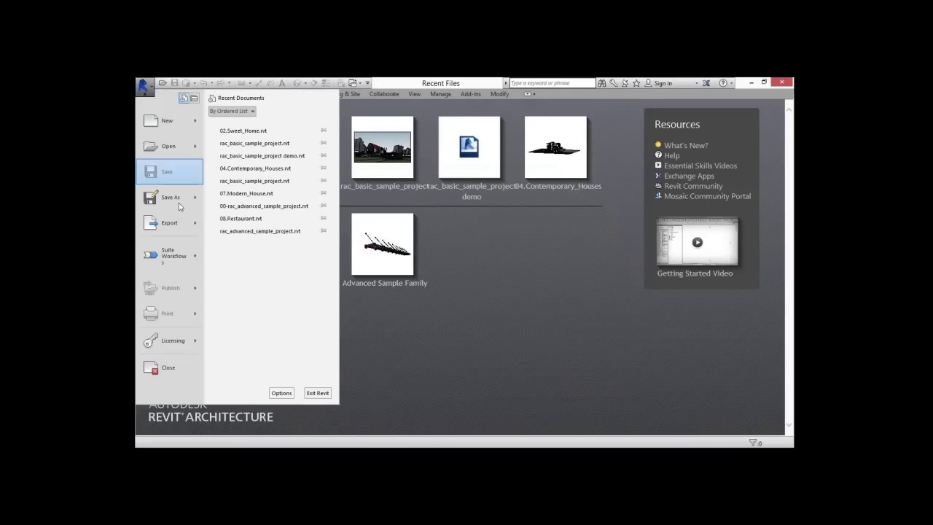
{"action": "left_click", "coordinate": [195, 151]}
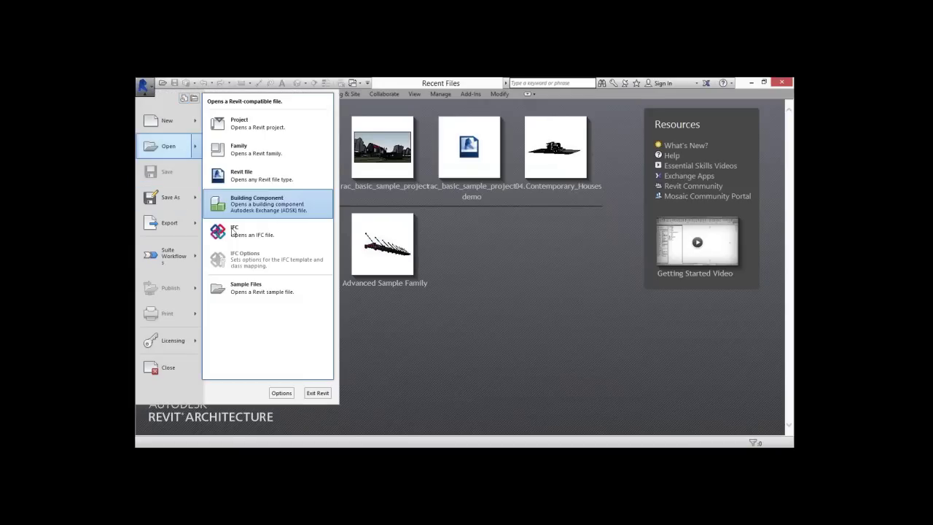
{"action": "left_click", "coordinate": [234, 231]}
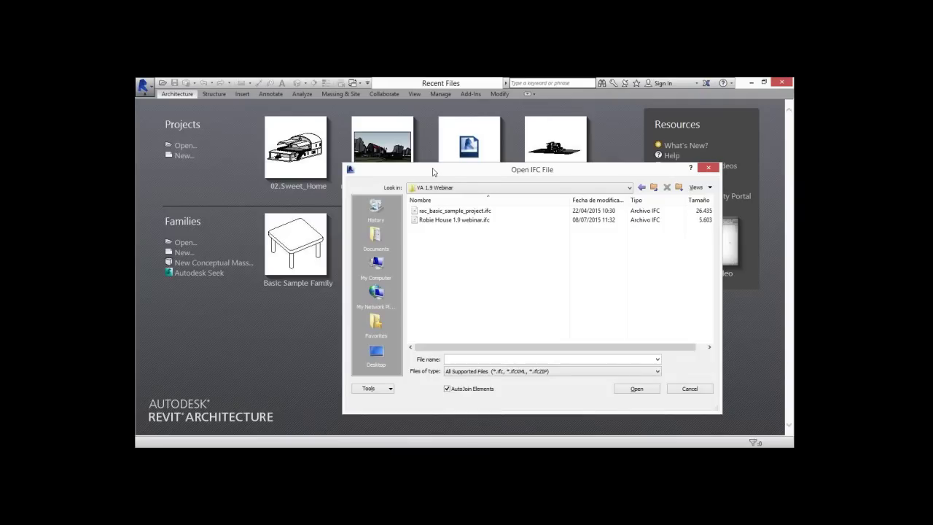
{"action": "left_click", "coordinate": [418, 215]}
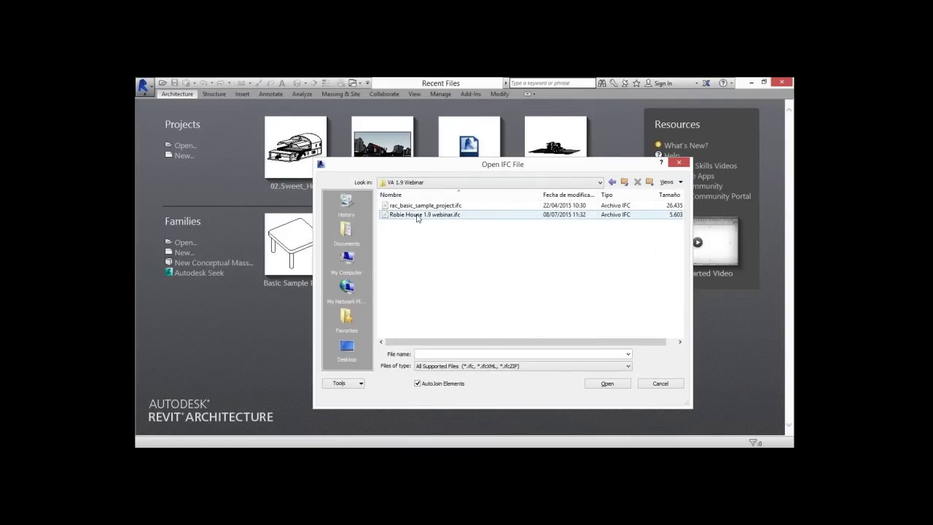
{"action": "left_click", "coordinate": [612, 385]}
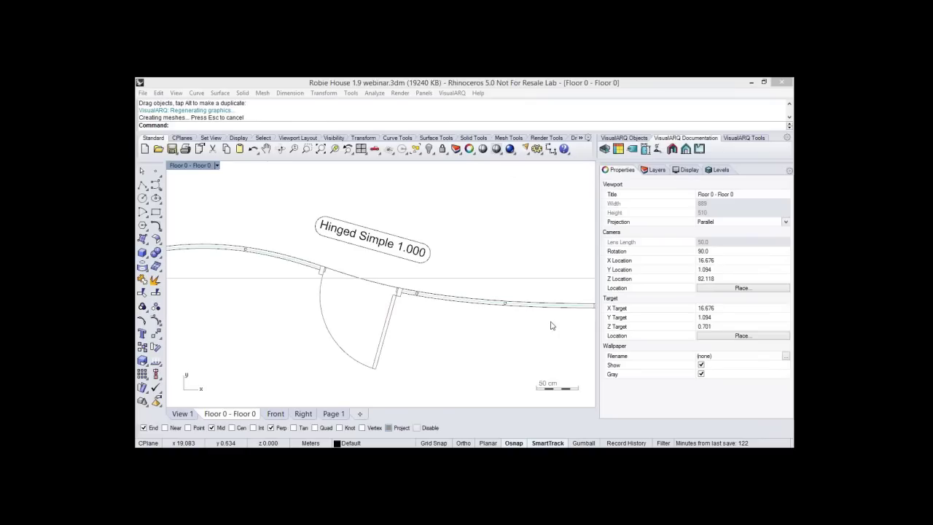
{"action": "left_click", "coordinate": [551, 322]}
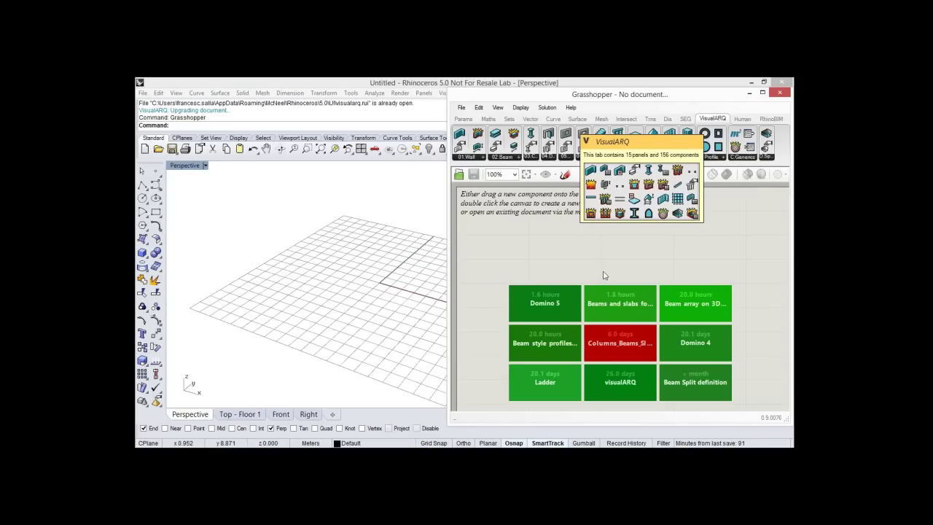
{"action": "left_click_drag", "start_coordinate": [603, 274], "coordinate": [602, 274]}
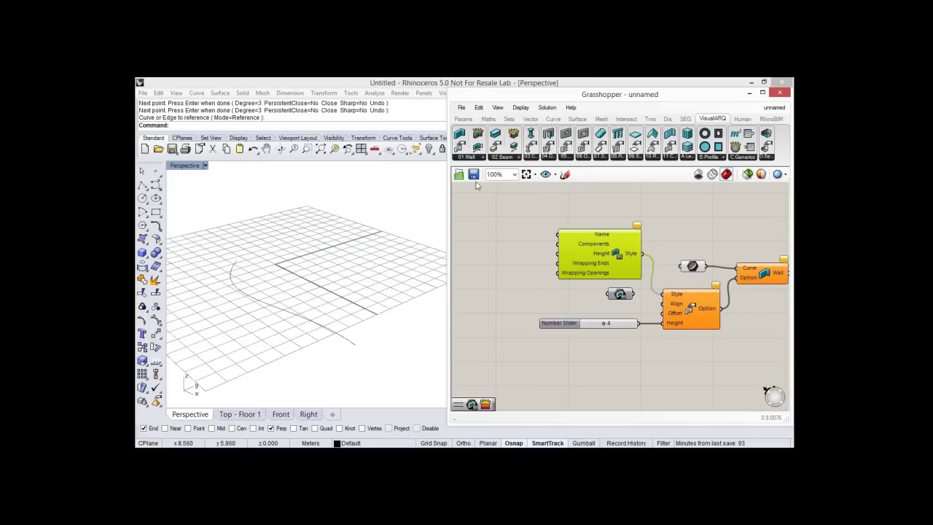
- Add a wall layer component to the Grasshopper canvas and connect its Layer output to the wall style's Components input
{"action": "left_click", "coordinate": [468, 157]}
{"action": "left_click_drag", "start_coordinate": [470, 235], "coordinate": [493, 244]}
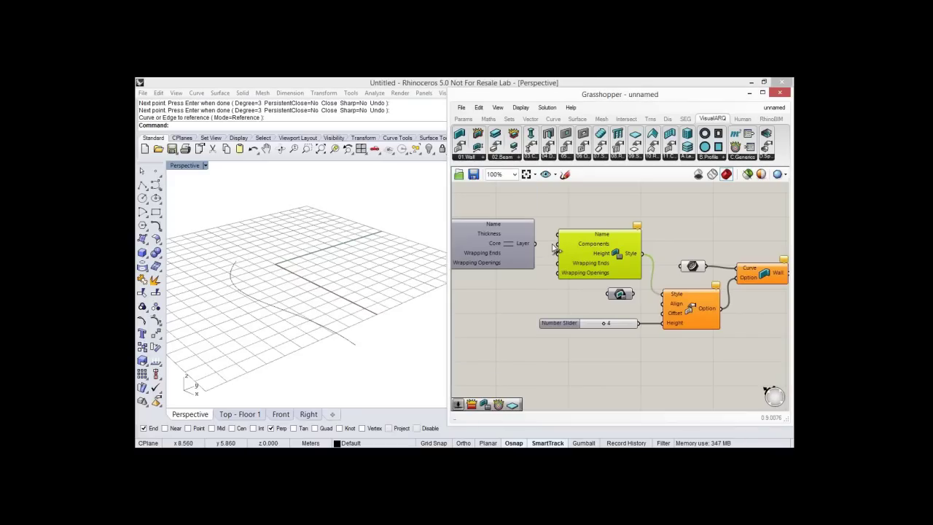
{"action": "left_click_drag", "start_coordinate": [556, 244], "coordinate": [536, 243]}
- Add a number slider with the value 0.250 beside the wall layer component
{"action": "right_click_drag", "start_coordinate": [525, 292], "coordinate": [601, 275]}
{"action": "double_click", "coordinate": [494, 249]}
{"action": "type", "text": "s"}
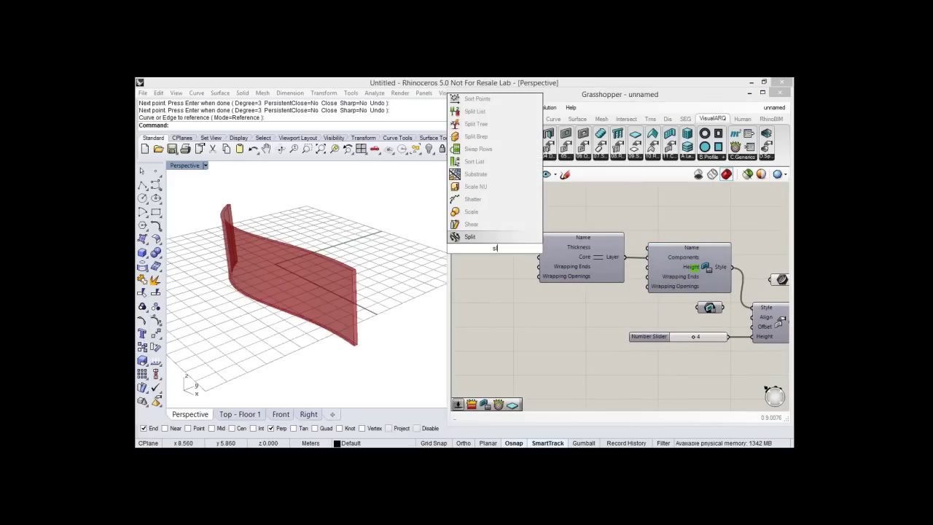
{"action": "type", "text": "lider"}
{"action": "left_click", "coordinate": [480, 224]}
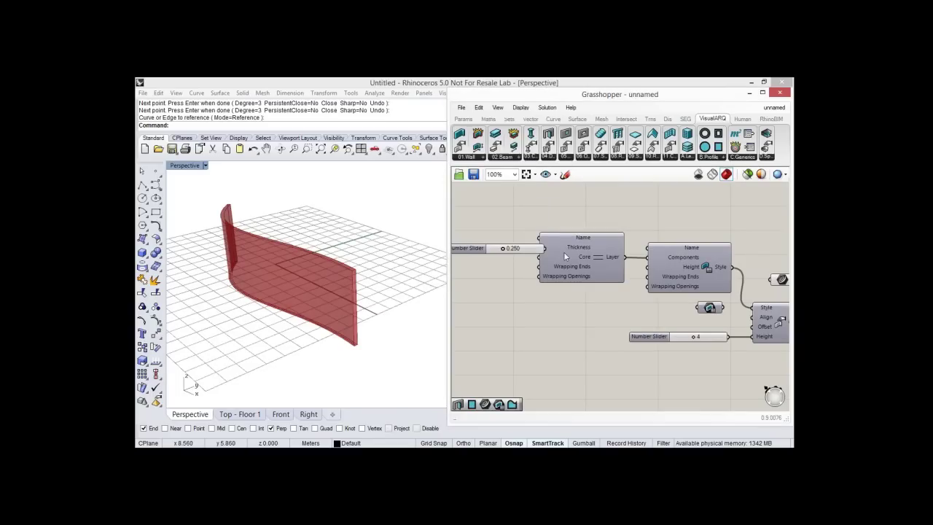
- Connect the new number slider to the wall layer's Thickness input and set it to 0.280
{"action": "right_click_drag", "start_coordinate": [563, 251], "coordinate": [598, 252]}
{"action": "left_click_drag", "start_coordinate": [496, 253], "coordinate": [477, 255]}
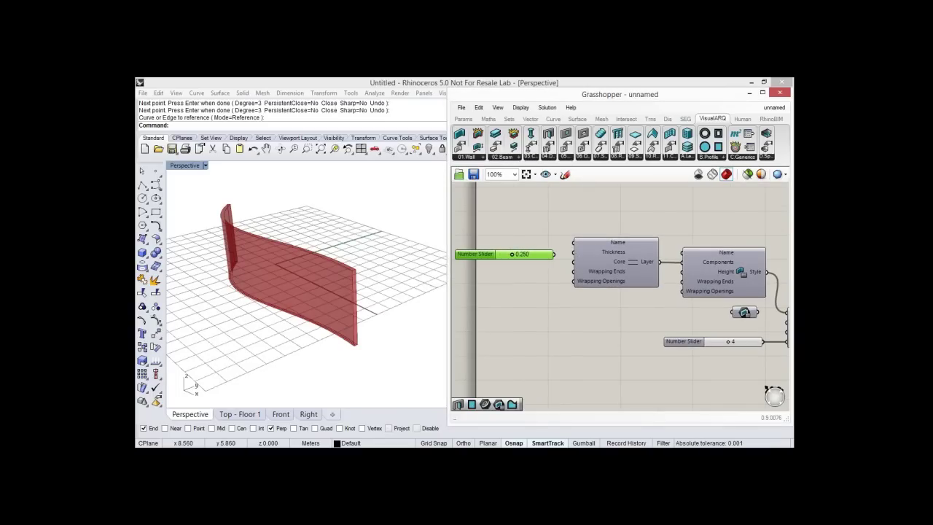
{"action": "left_click_drag", "start_coordinate": [554, 254], "coordinate": [572, 252]}
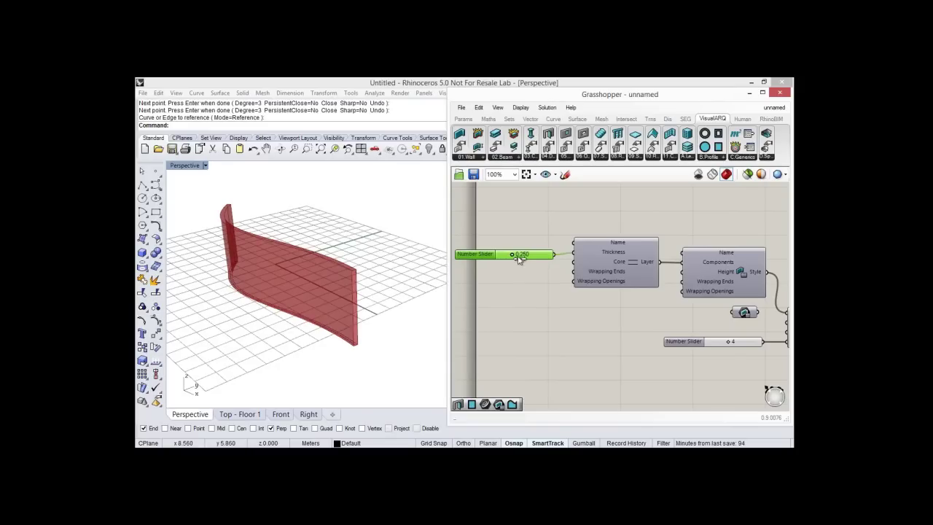
{"action": "left_click_drag", "start_coordinate": [519, 258], "coordinate": [513, 254]}
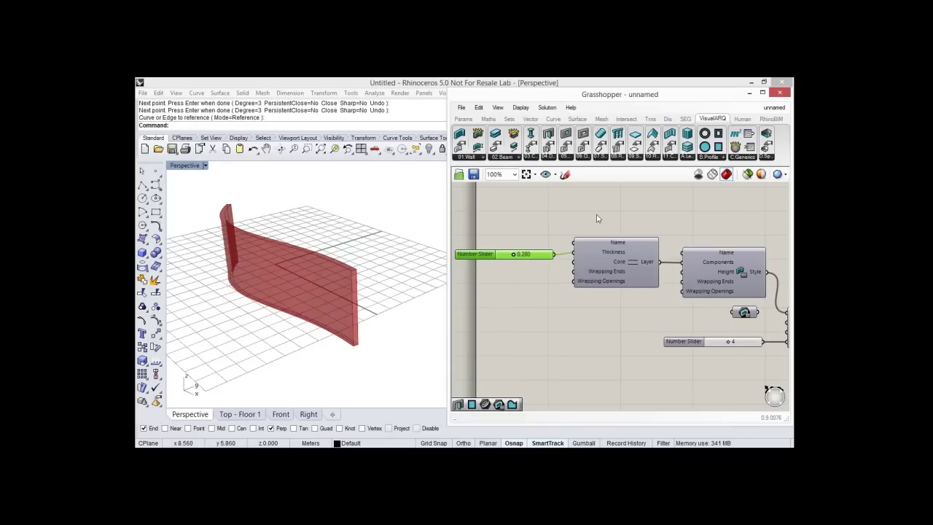
- Duplicate the wall layer and its slider as a second layer feeding the wall style's Components input, with a thickness of 0.360
{"action": "left_click_drag", "start_coordinate": [597, 216], "coordinate": [541, 286]}
{"action": "key", "text": "ctrl+c"}
{"action": "key", "text": "ctrl+v"}
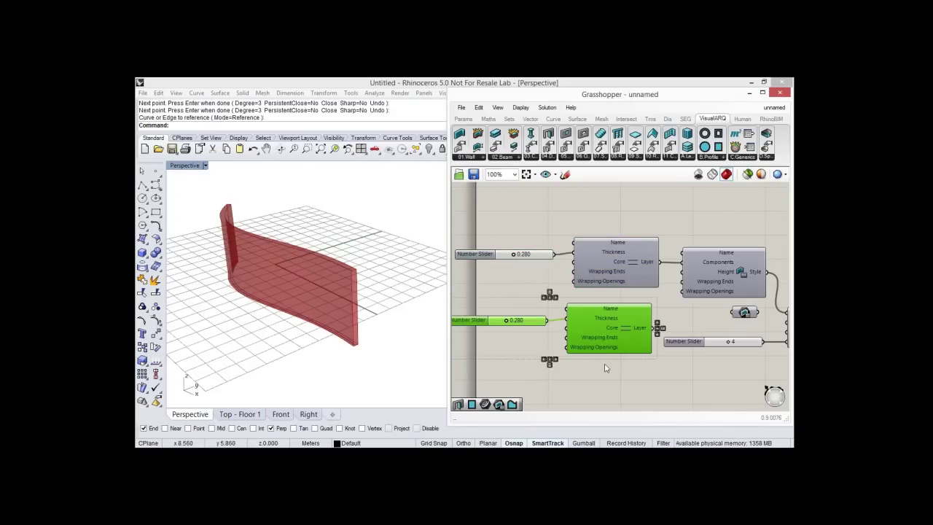
{"action": "left_click_drag", "start_coordinate": [606, 350], "coordinate": [610, 336]}
{"action": "left_click", "coordinate": [627, 358]}
{"action": "left_click_drag", "start_coordinate": [657, 316], "coordinate": [681, 262], "text": "shift"}
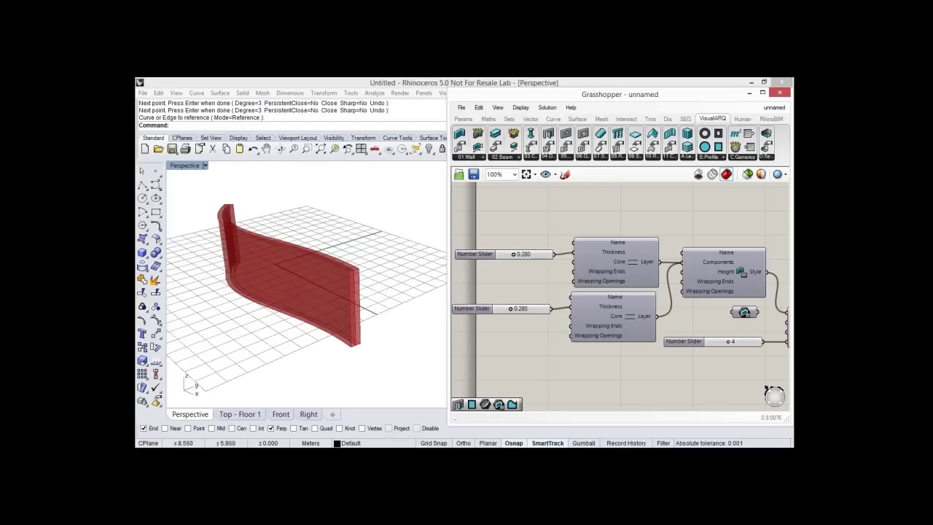
{"action": "right_click_drag", "start_coordinate": [613, 297], "coordinate": [475, 276]}
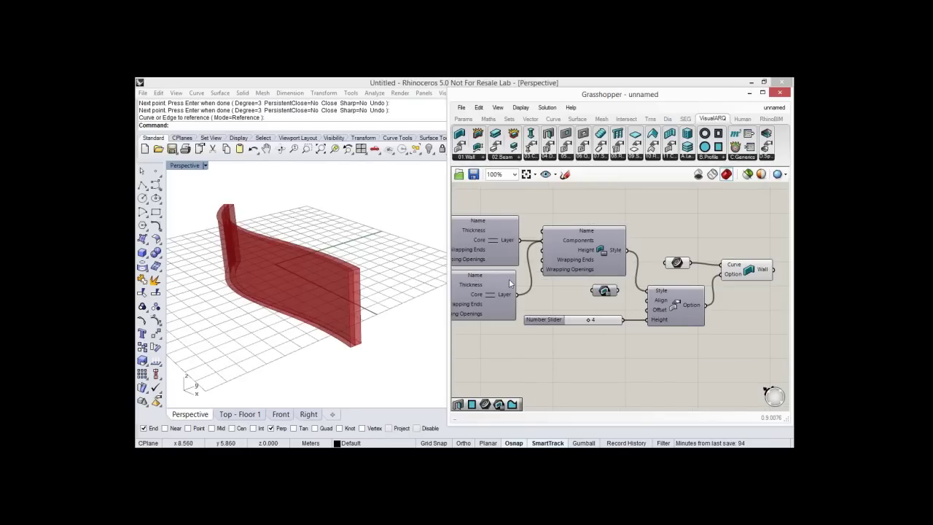
{"action": "right_click_drag", "start_coordinate": [479, 310], "coordinate": [584, 335]}
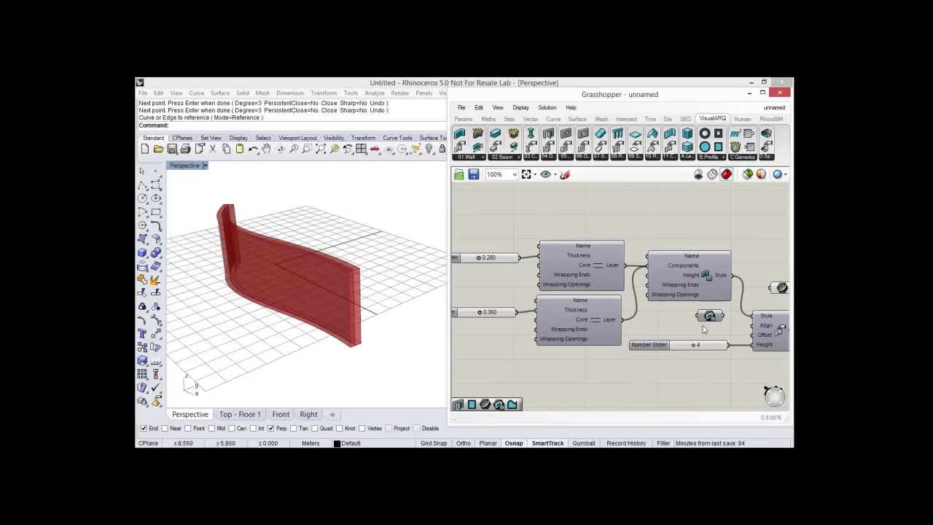
- Add a VisualARQ Window component to the canvas beyond the Wall component
{"action": "right_click_drag", "start_coordinate": [764, 335], "coordinate": [463, 321]}
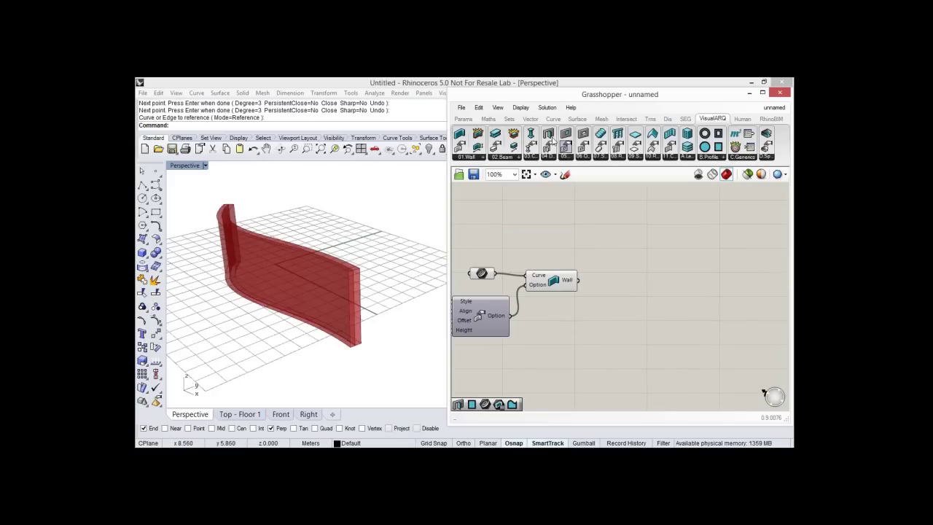
{"action": "left_click", "coordinate": [654, 308]}
{"action": "right_click_drag", "start_coordinate": [653, 342], "coordinate": [569, 322]}
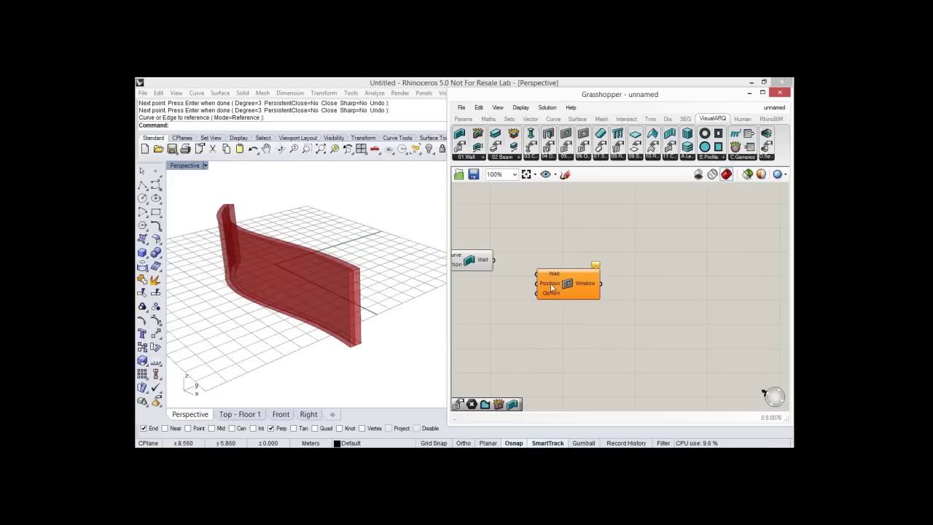
{"action": "mouse_move", "coordinate": [553, 285]}
{"action": "left_click_drag", "start_coordinate": [572, 286], "coordinate": [575, 302]}
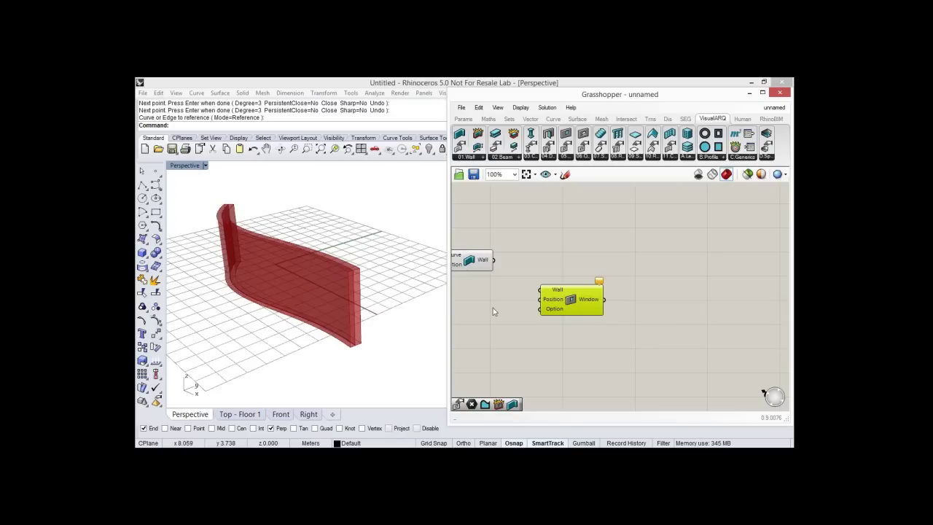
- Place a point object on the ground in front of the wall and reference it in a new Point parameter
{"action": "left_click", "coordinate": [157, 172]}
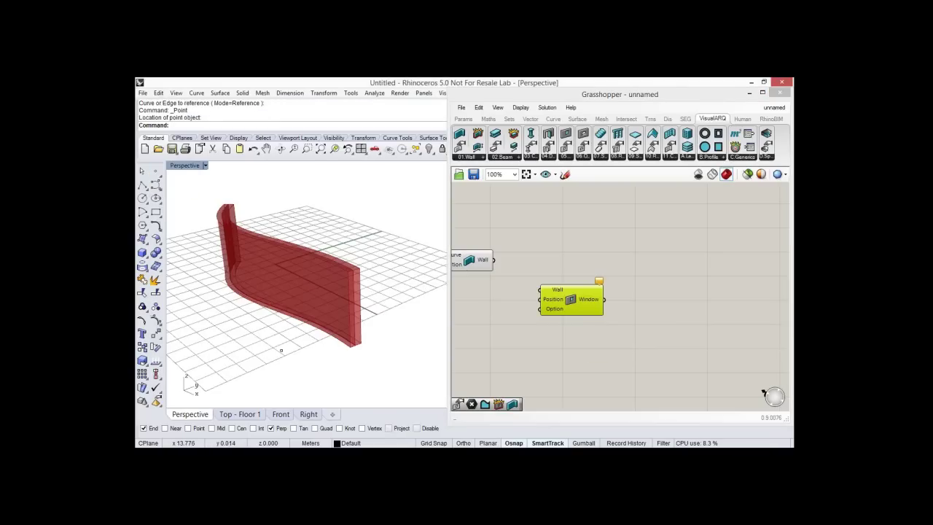
{"action": "double_click", "coordinate": [486, 311]}
{"action": "type", "text": "poi"}
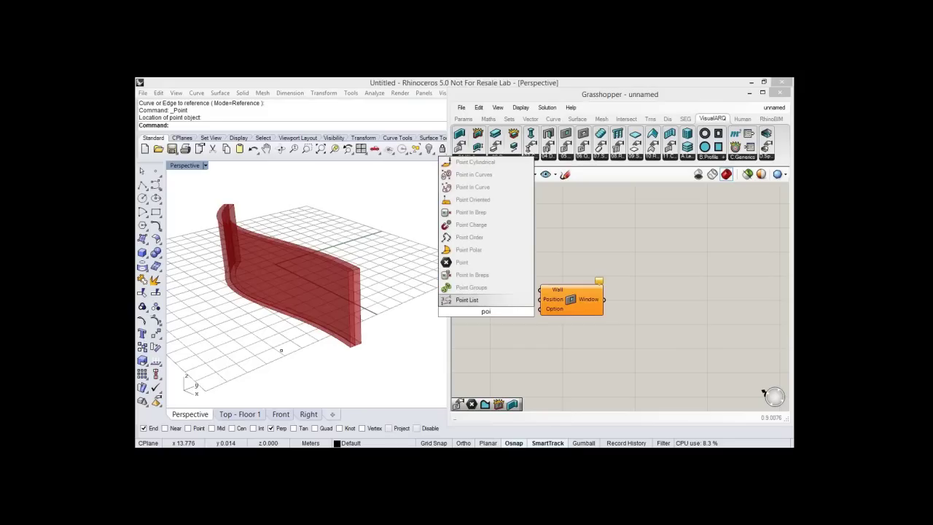
{"action": "left_click", "coordinate": [462, 262]}
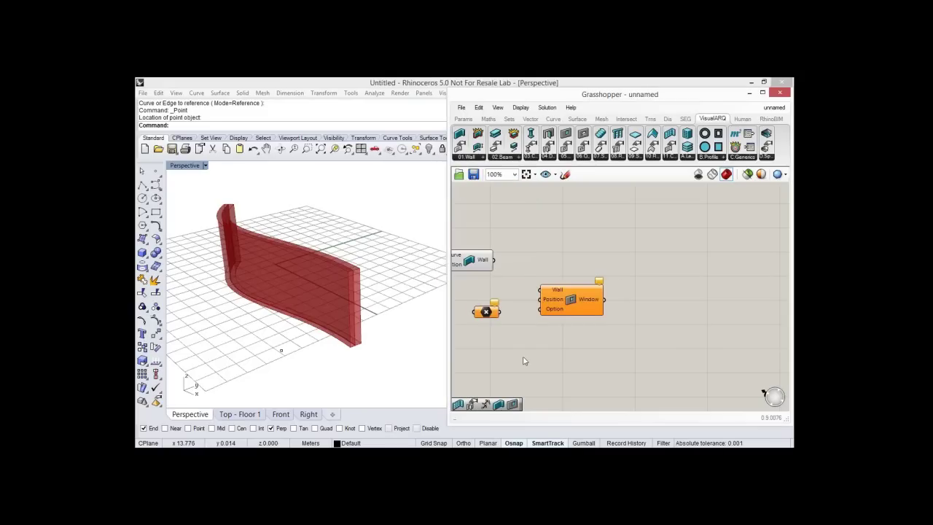
{"action": "right_click", "coordinate": [486, 311]}
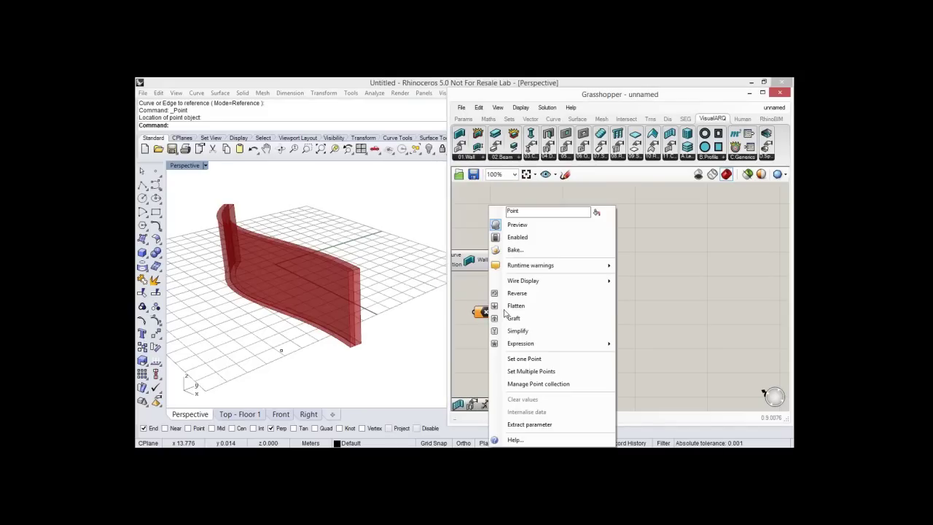
{"action": "left_click", "coordinate": [513, 358]}
{"action": "left_click", "coordinate": [281, 350]}
- Connect the Point parameter to the Window component's Position input and move the point object to the base of the wall
{"action": "left_click_drag", "start_coordinate": [500, 311], "coordinate": [540, 299]}
{"action": "right_click_drag", "start_coordinate": [301, 322], "coordinate": [425, 328]}
{"action": "left_click_drag", "start_coordinate": [279, 351], "coordinate": [311, 325]}
{"action": "right_click_drag", "start_coordinate": [311, 325], "coordinate": [303, 309]}
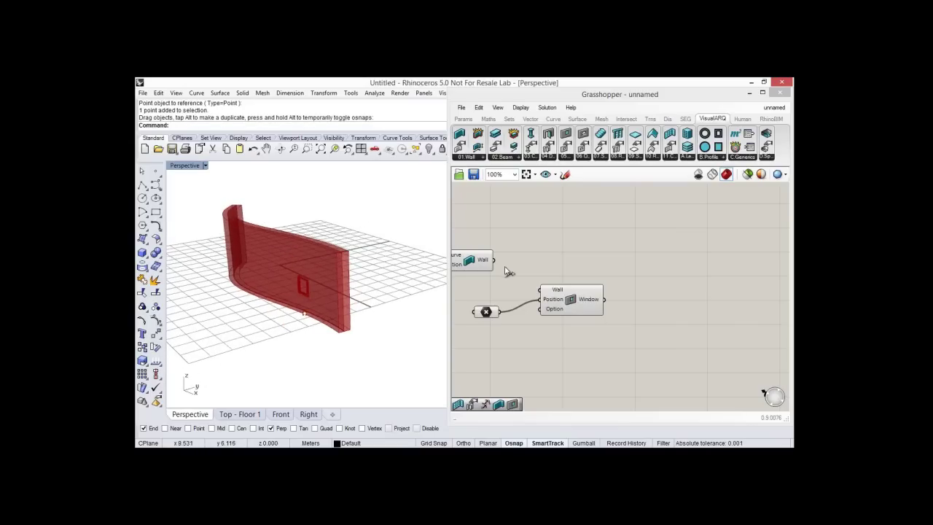
- Connect the Wall output to the Window component's Wall input and shift the Window component slightly away from its inputs
{"action": "left_click_drag", "start_coordinate": [492, 259], "coordinate": [541, 290]}
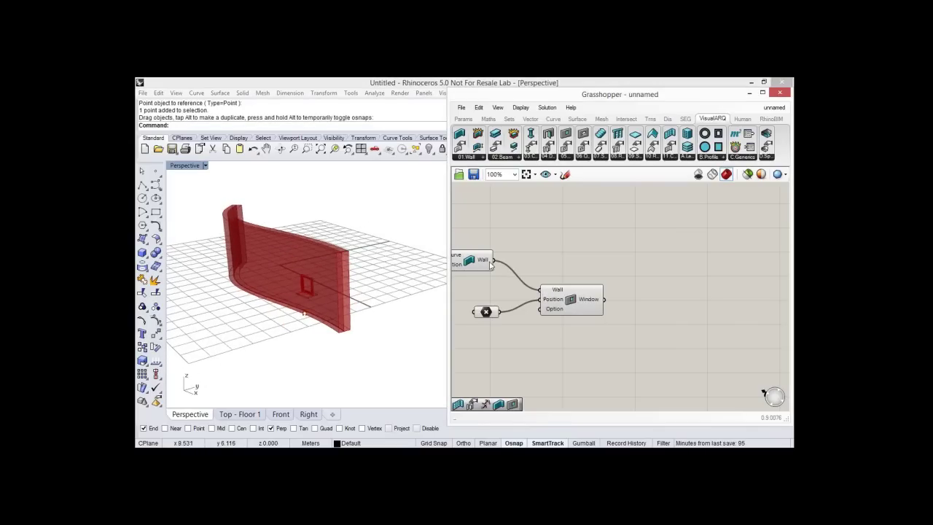
{"action": "mouse_move", "coordinate": [575, 303]}
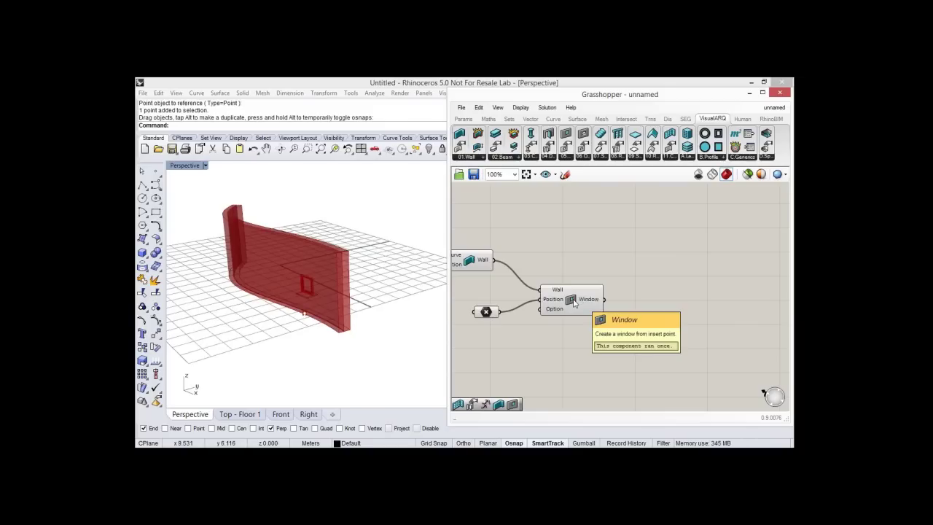
{"action": "left_click_drag", "start_coordinate": [573, 303], "coordinate": [586, 299]}
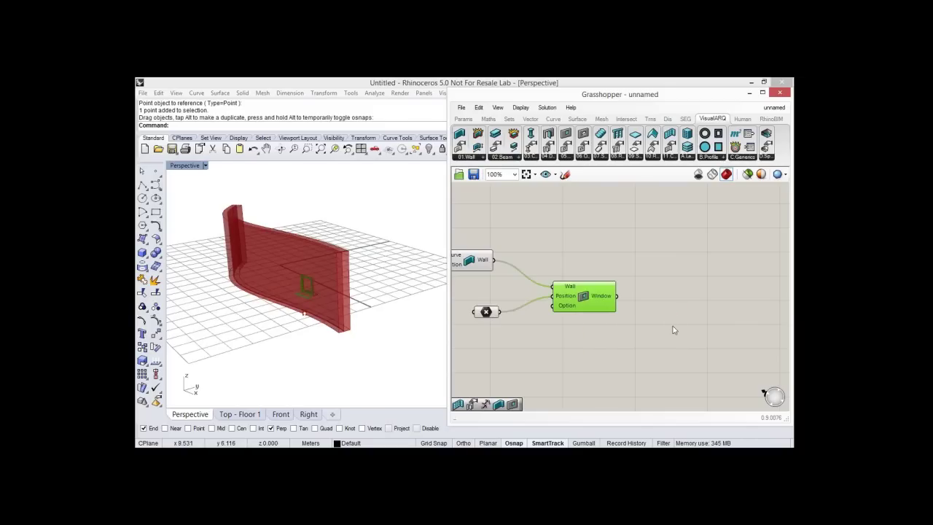
{"action": "right_click_drag", "start_coordinate": [683, 245], "coordinate": [652, 230]}
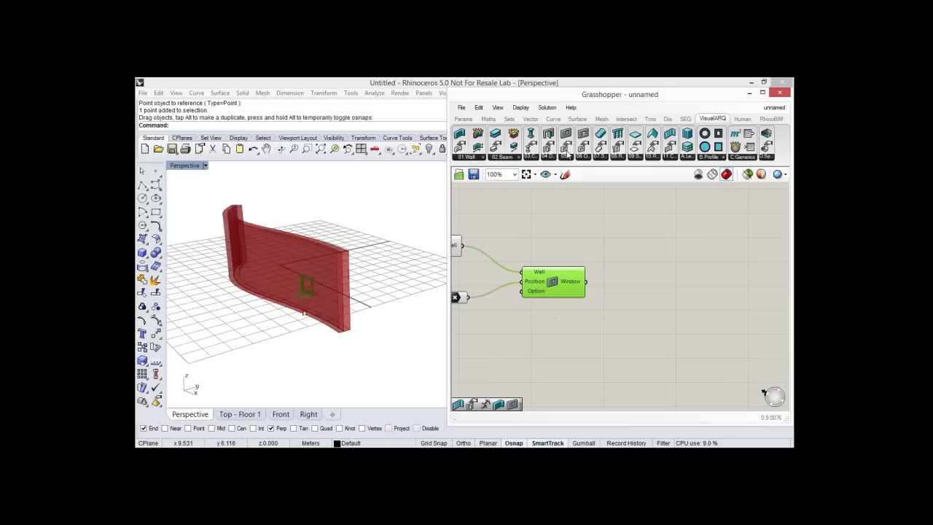
- Add a VisualARQ window options component and connect its Option output to the Window component's Option input
{"action": "left_click_drag", "start_coordinate": [566, 150], "coordinate": [504, 347]}
{"action": "left_click_drag", "start_coordinate": [568, 281], "coordinate": [676, 270]}
{"action": "left_click_drag", "start_coordinate": [505, 346], "coordinate": [630, 281]}
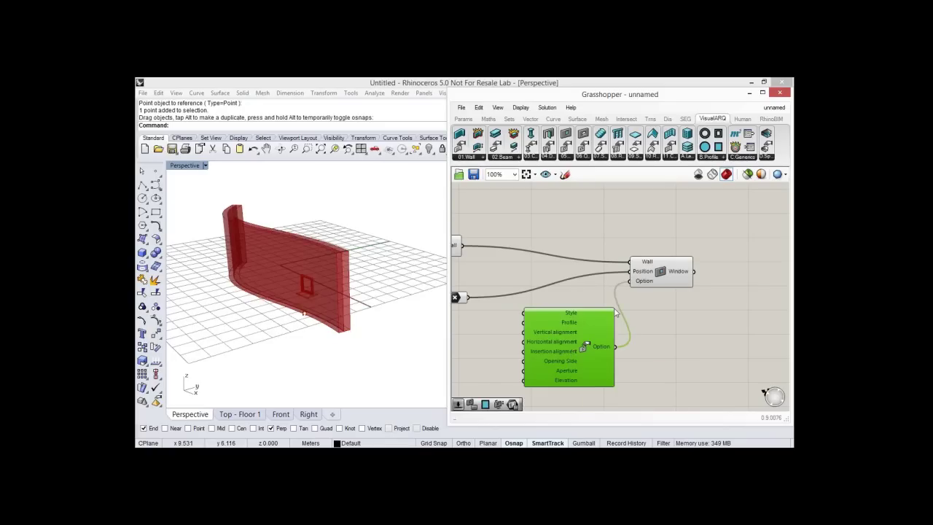
{"action": "right_click_drag", "start_coordinate": [606, 358], "coordinate": [645, 331]}
{"action": "left_click_drag", "start_coordinate": [644, 330], "coordinate": [677, 343]}
- Add a rectangular Profile component and connect it to the Profile input of the window options
{"action": "right_click_drag", "start_coordinate": [626, 309], "coordinate": [564, 287]}
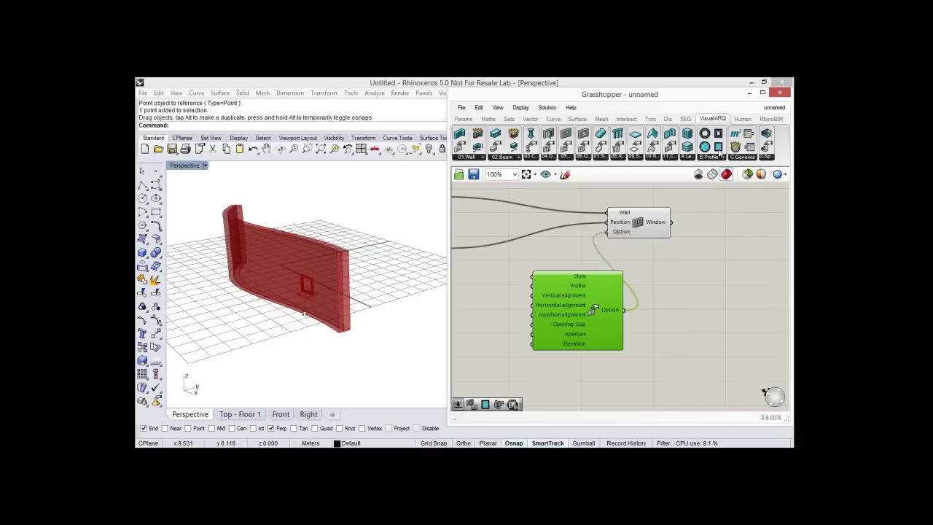
{"action": "left_click", "coordinate": [490, 308]}
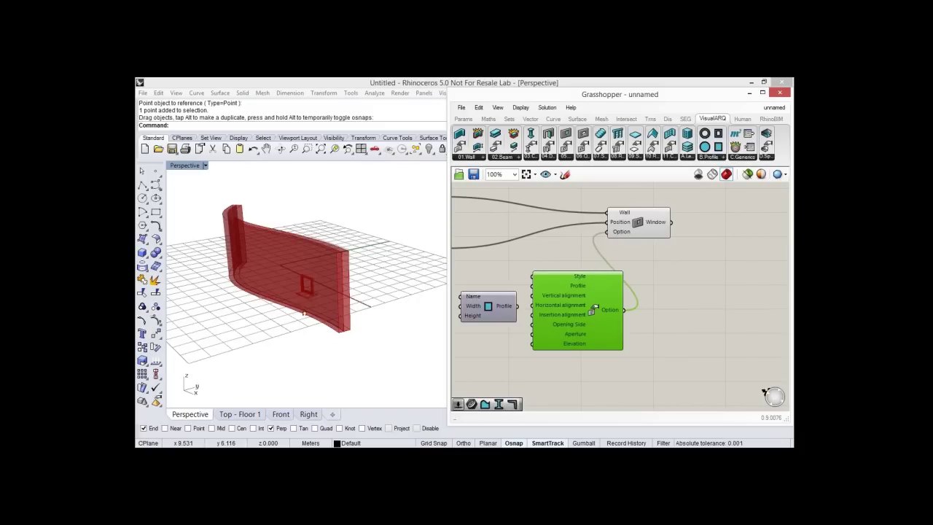
{"action": "right_click_drag", "start_coordinate": [507, 341], "coordinate": [600, 346]}
{"action": "left_click_drag", "start_coordinate": [609, 310], "coordinate": [624, 290]}
{"action": "left_click_drag", "start_coordinate": [581, 311], "coordinate": [576, 309]}
- Add a Number Slider in front of the rectangular Profile component and edit its range values
{"action": "double_click", "coordinate": [493, 310]}
{"action": "type", "text": "s"}
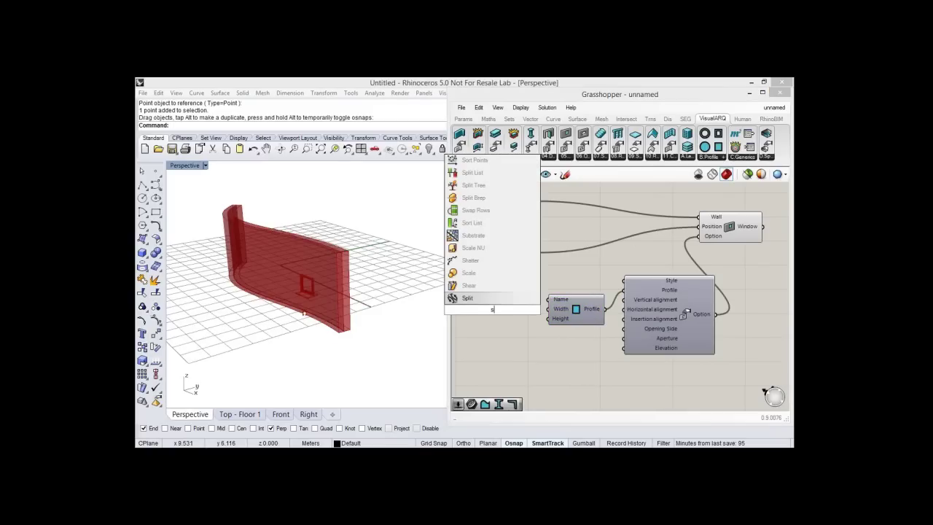
{"action": "type", "text": "li"}
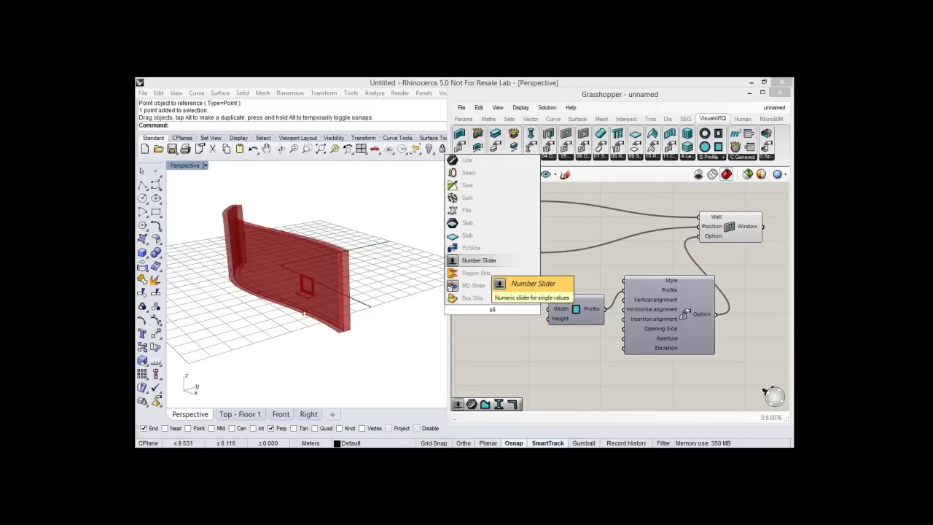
{"action": "key", "text": "Return"}
{"action": "right_click", "coordinate": [534, 308]}
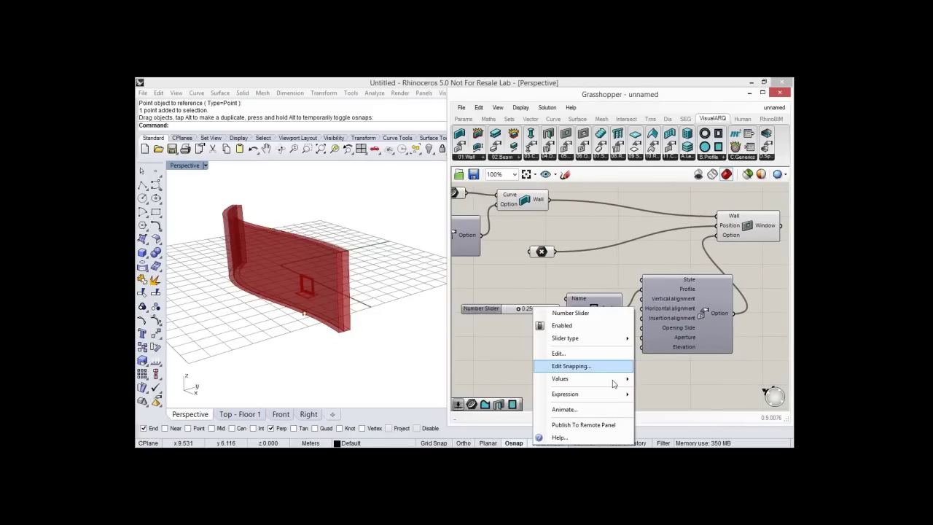
{"action": "mouse_move", "coordinate": [613, 380]}
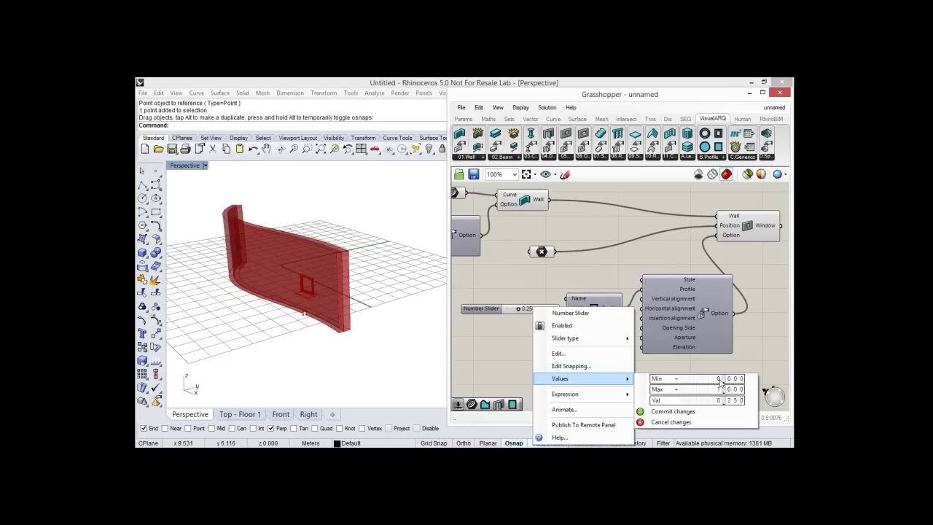
{"action": "left_click_drag", "start_coordinate": [719, 390], "coordinate": [718, 379]}
{"action": "key", "text": "Return"}
- Drive the rectangular profile's Width and Height with two number sliders, set to 1.550 and 1.930
{"action": "left_click", "coordinate": [542, 312]}
{"action": "left_click_drag", "start_coordinate": [543, 314], "coordinate": [524, 319]}
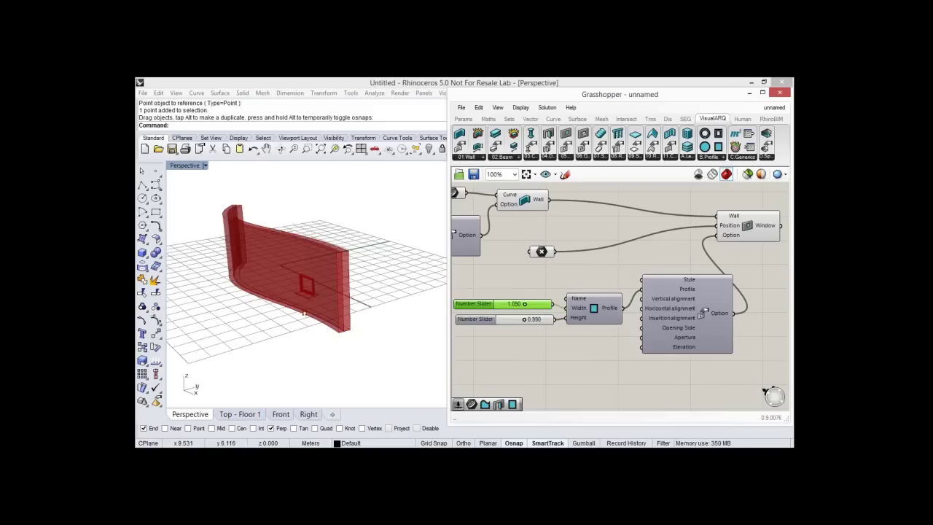
{"action": "right_click_drag", "start_coordinate": [545, 329], "coordinate": [571, 340]}
{"action": "left_click_drag", "start_coordinate": [550, 329], "coordinate": [572, 330]}
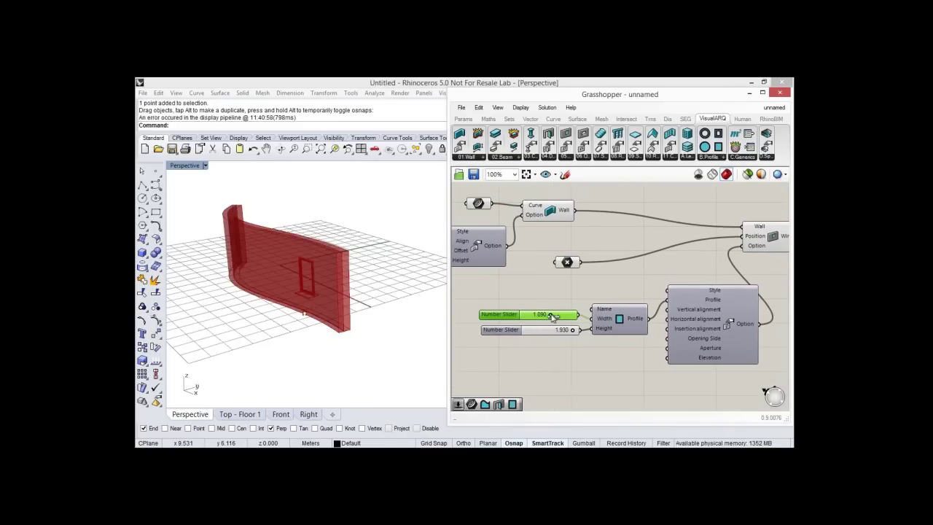
{"action": "left_click_drag", "start_coordinate": [549, 314], "coordinate": [561, 314]}
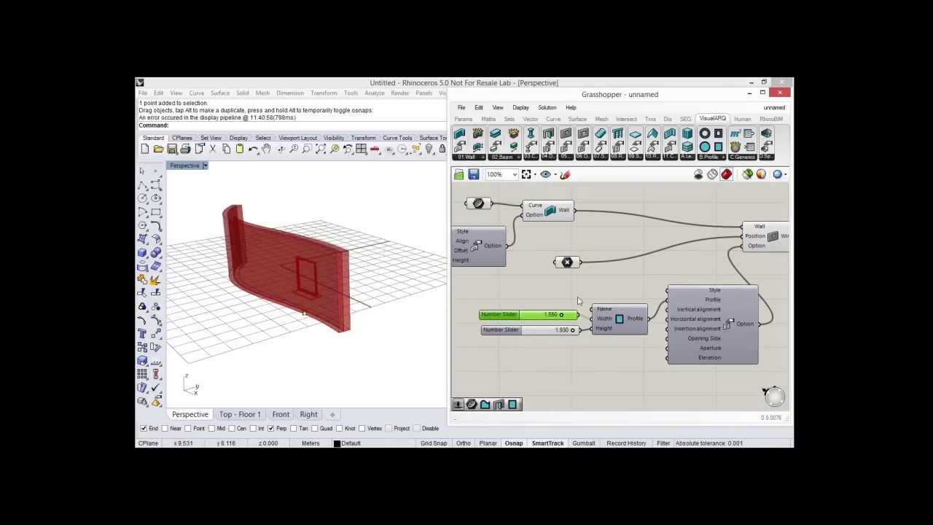
- Add a Curve parameter below the sliders and reference the closed curve drawn in front of the wall
{"action": "right_click_drag", "start_coordinate": [578, 301], "coordinate": [550, 265]}
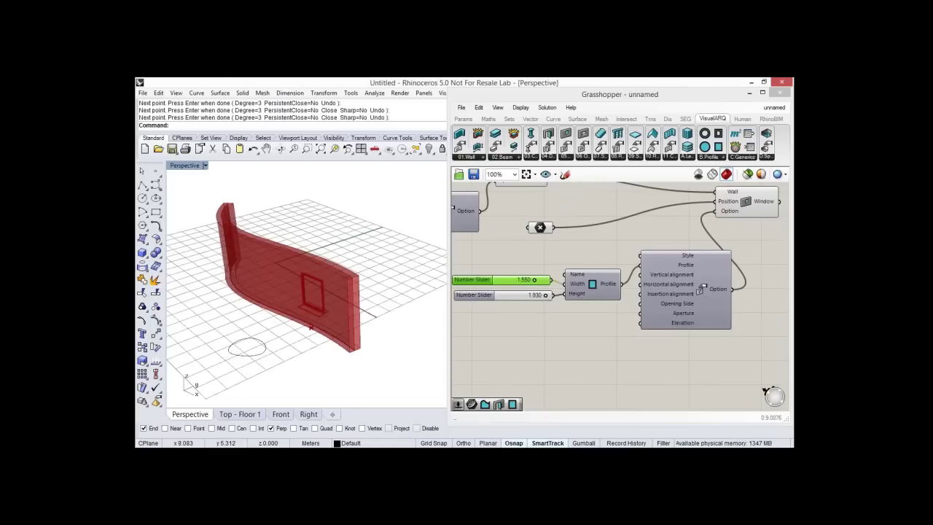
{"action": "double_click", "coordinate": [506, 347]}
{"action": "type", "text": "cur"}
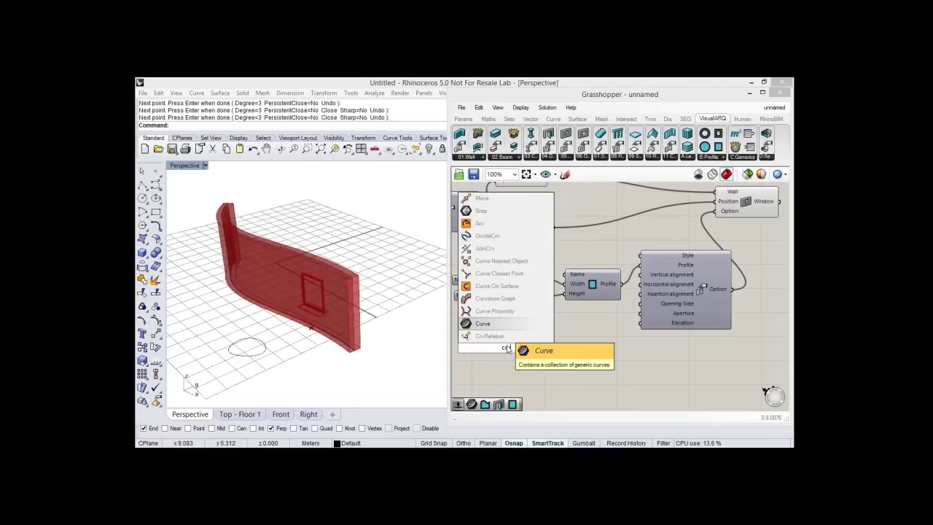
{"action": "key", "text": "Return"}
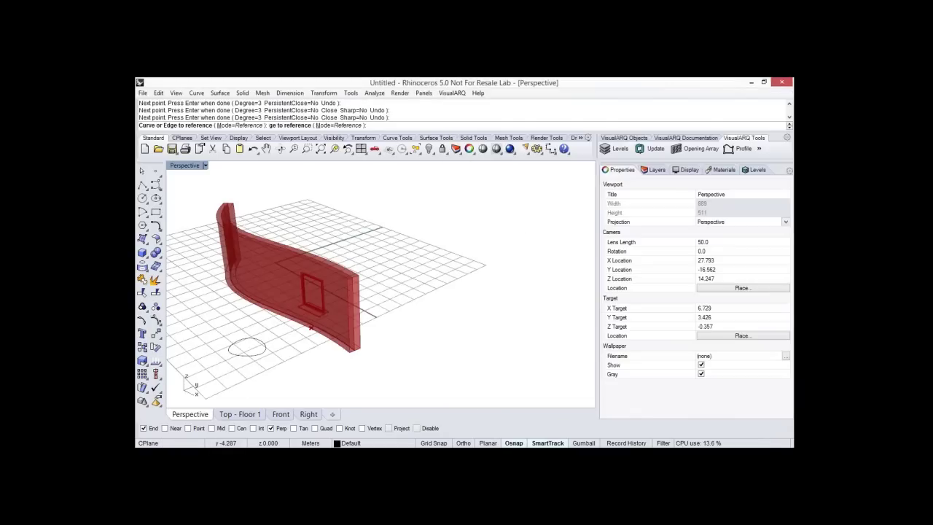
{"action": "left_click", "coordinate": [264, 348]}
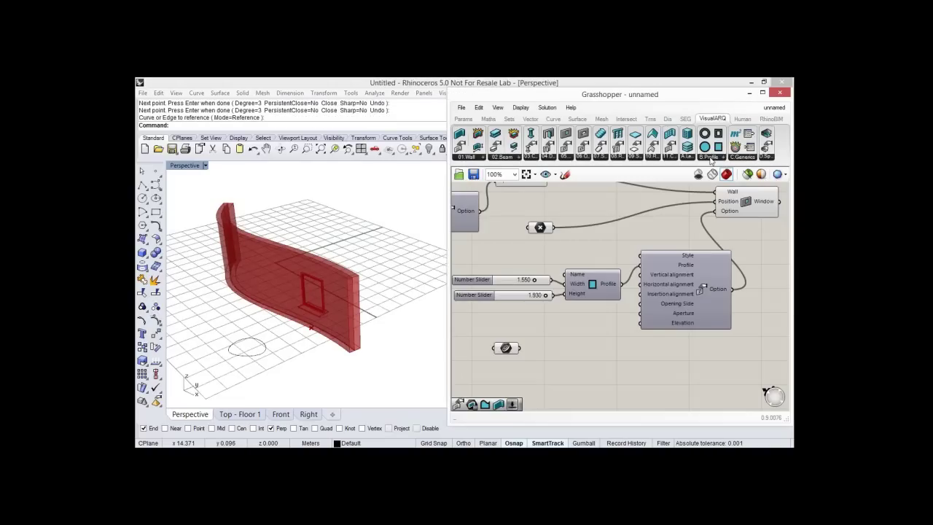
- Add a curve-based Profile component and connect the Curve parameter to its Curve input
{"action": "left_click", "coordinate": [712, 157]}
{"action": "left_click", "coordinate": [728, 326]}
{"action": "left_click", "coordinate": [570, 353]}
{"action": "left_click_drag", "start_coordinate": [507, 349], "coordinate": [499, 359]}
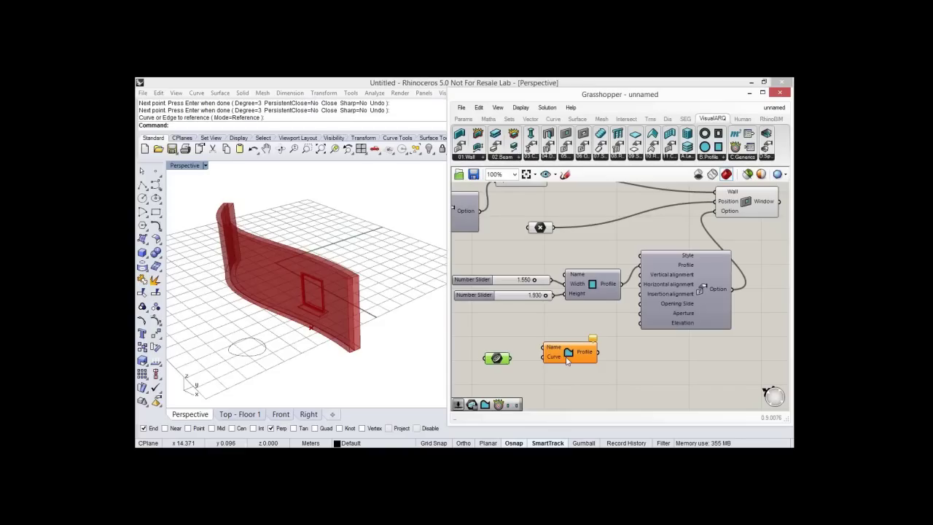
{"action": "left_click", "coordinate": [567, 360]}
{"action": "left_click_drag", "start_coordinate": [568, 357], "coordinate": [531, 359]}
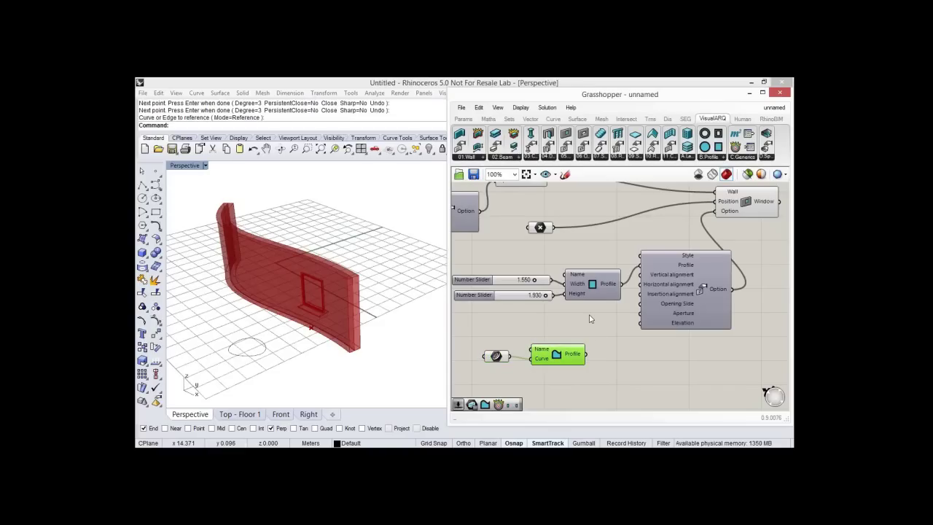
- Replace the rectangular profile with the curve-based profile in the window options' Profile input and check the window in the wall
{"action": "left_click_drag", "start_coordinate": [592, 292], "coordinate": [582, 281]}
{"action": "left_click_drag", "start_coordinate": [585, 354], "coordinate": [640, 265]}
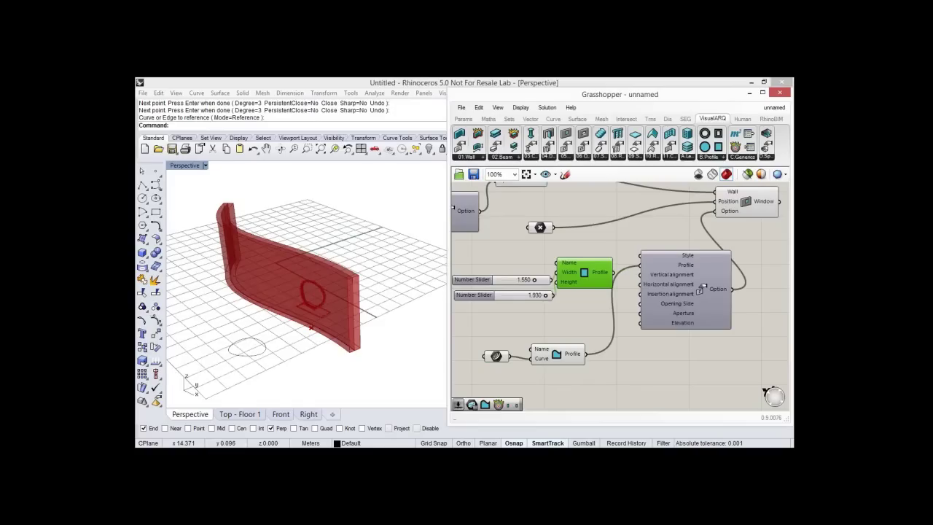
{"action": "right_click_drag", "start_coordinate": [312, 320], "coordinate": [346, 318]}
{"action": "right_click_drag", "start_coordinate": [274, 391], "coordinate": [377, 298]}
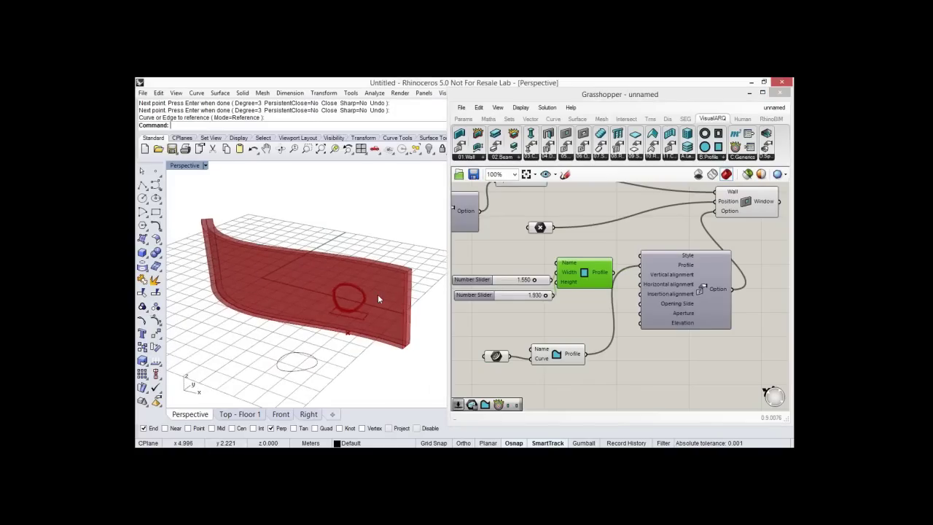
{"action": "left_click", "coordinate": [678, 345]}
{"action": "right_click_drag", "start_coordinate": [679, 343], "coordinate": [653, 347]}
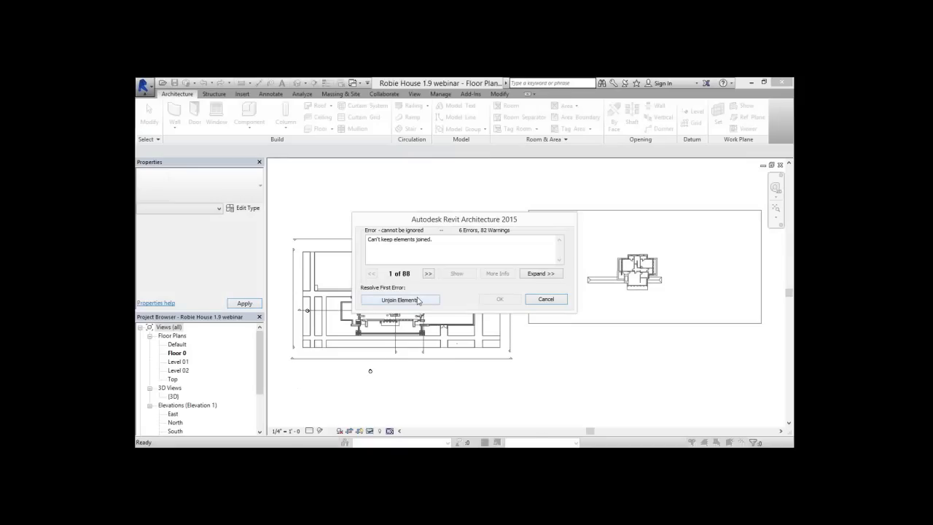
- Switch to Revit and resolve the import errors by unjoining the elements and deleting the instances that cut nothing
{"action": "left_click", "coordinate": [418, 301]}
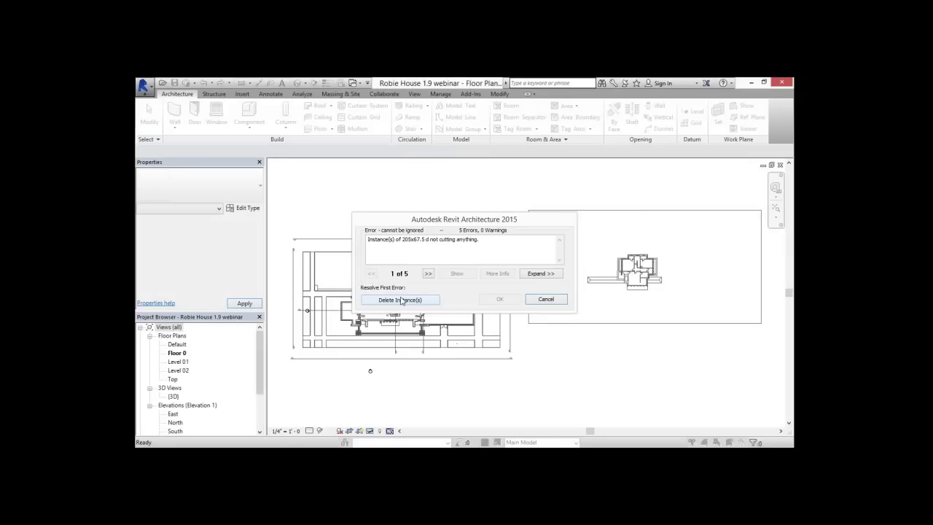
{"action": "left_click", "coordinate": [401, 300]}
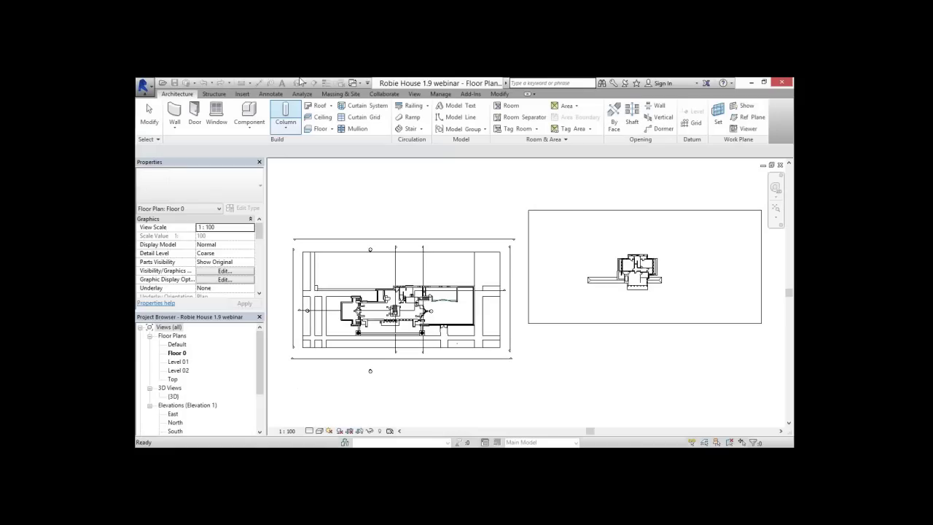
- Open the 3D view of the imported Robie House and examine its long front facade and roofs from a lower angle
{"action": "key", "text": "3"}
{"action": "key", "text": "d"}
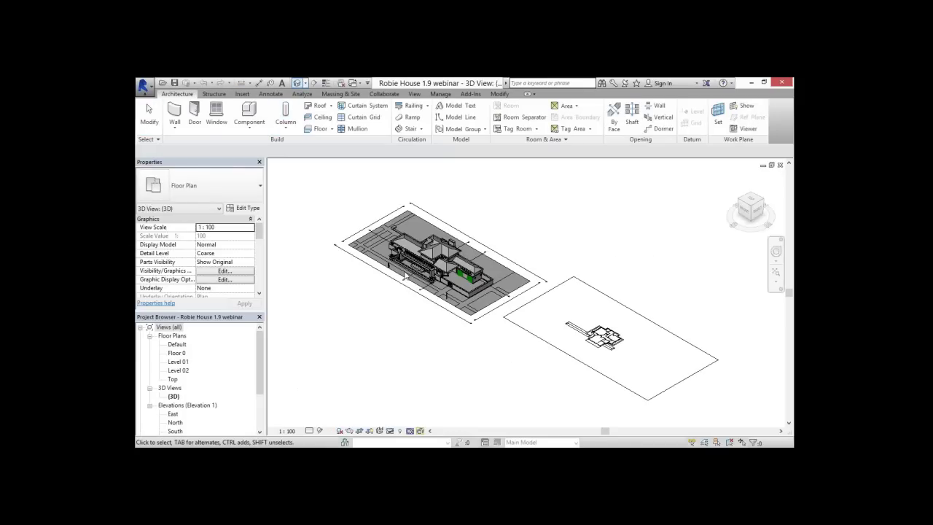
{"action": "scroll", "coordinate": [426, 294], "scroll_direction": "up", "scroll_amount": 5}
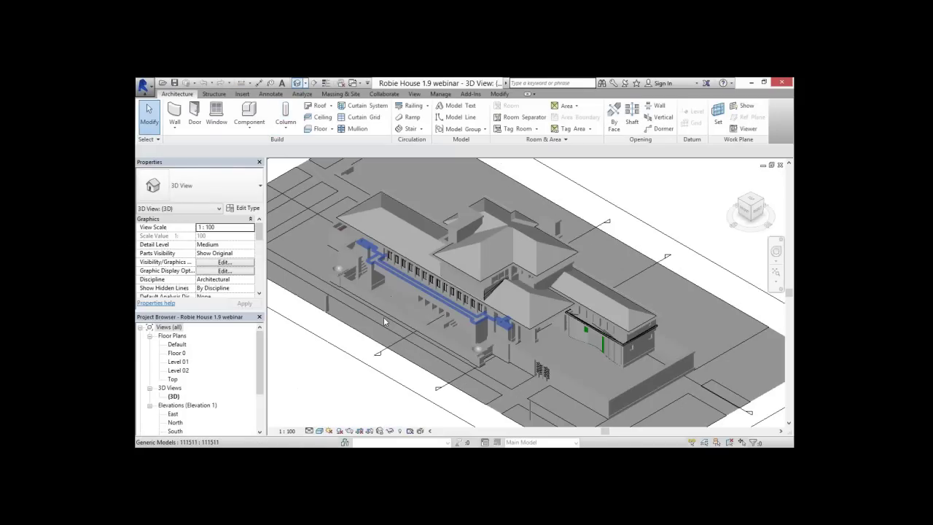
{"action": "scroll", "coordinate": [467, 275], "scroll_direction": "down", "scroll_amount": 3}
{"action": "middle_click_drag", "start_coordinate": [467, 275], "coordinate": [435, 307], "text": "shift"}
{"action": "scroll", "coordinate": [374, 383], "scroll_direction": "down", "scroll_amount": 1}
{"action": "scroll", "coordinate": [437, 328], "scroll_direction": "up", "scroll_amount": 2}
{"action": "middle_click_drag", "start_coordinate": [437, 386], "coordinate": [503, 366], "text": "shift"}
{"action": "scroll", "coordinate": [516, 367], "scroll_direction": "up", "scroll_amount": 3}
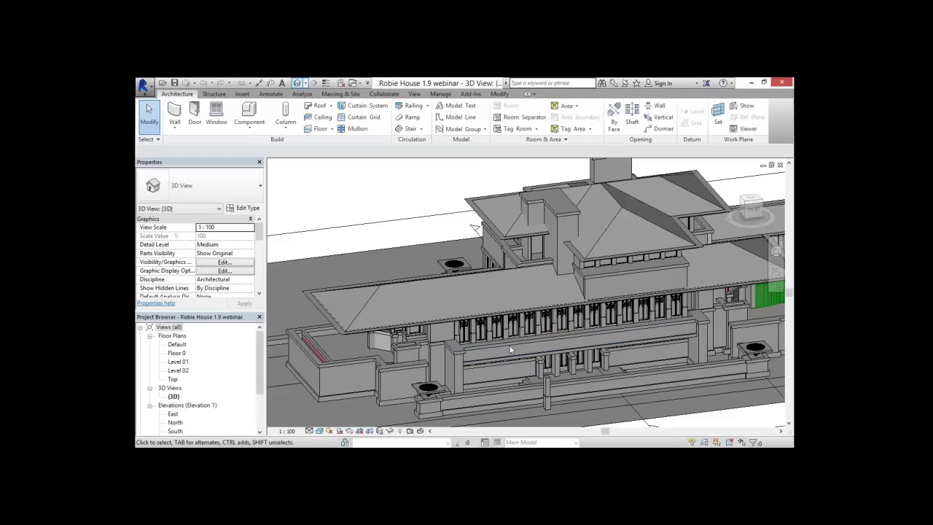
- Select a wall, floor, window, stair and roof of the imported house in turn to examine their Revit categories and properties
{"action": "left_click", "coordinate": [510, 350]}
{"action": "left_click", "coordinate": [419, 304]}
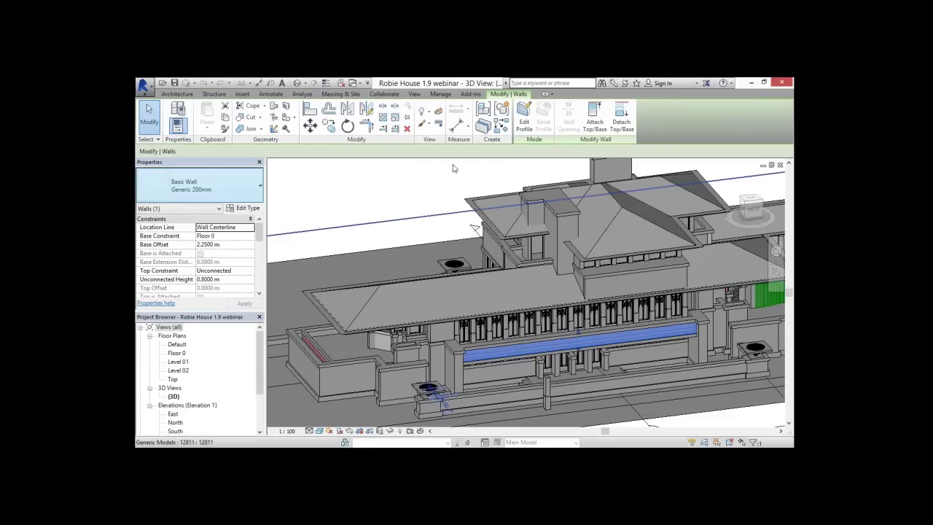
{"action": "left_click", "coordinate": [564, 213]}
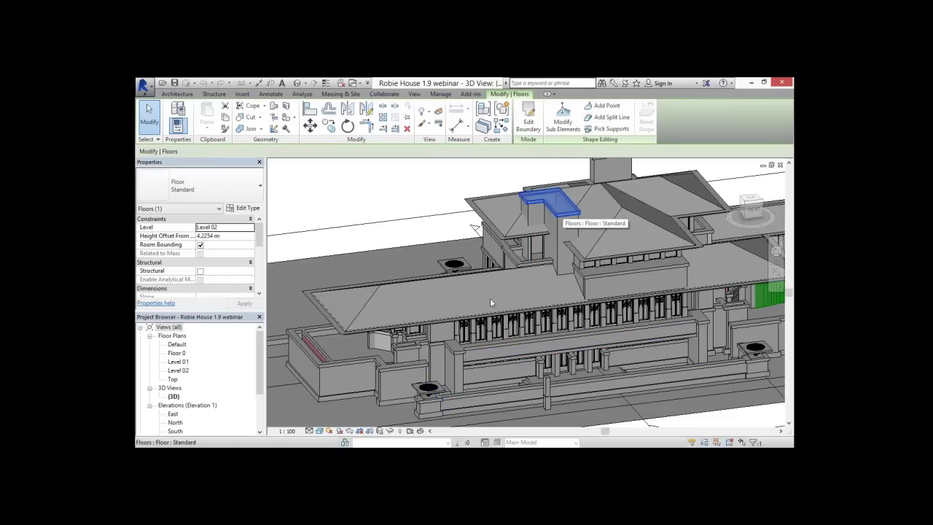
{"action": "left_click", "coordinate": [481, 326]}
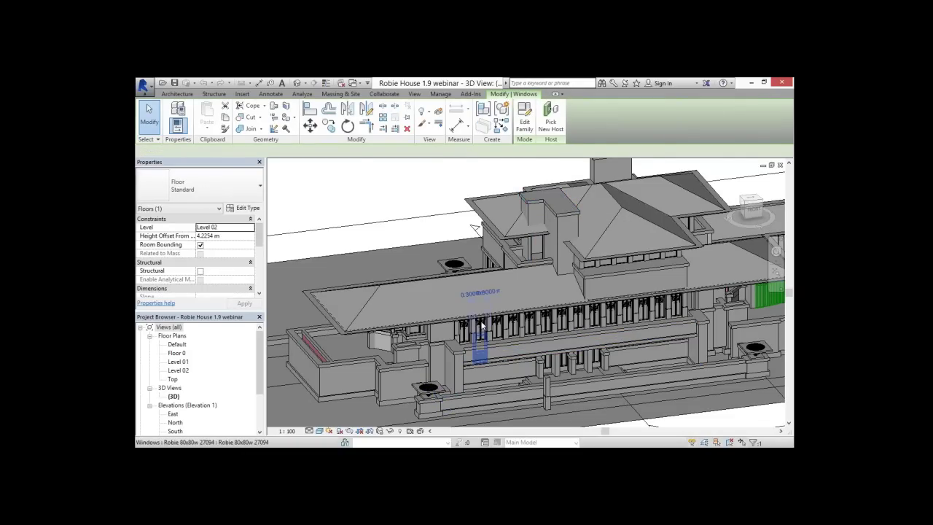
{"action": "left_click", "coordinate": [494, 336]}
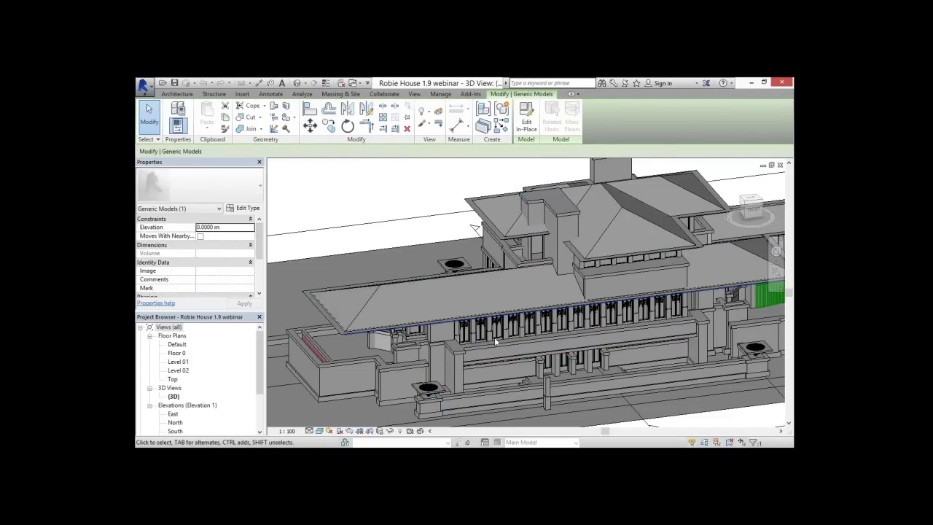
{"action": "middle_click_drag", "start_coordinate": [569, 333], "coordinate": [505, 373]}
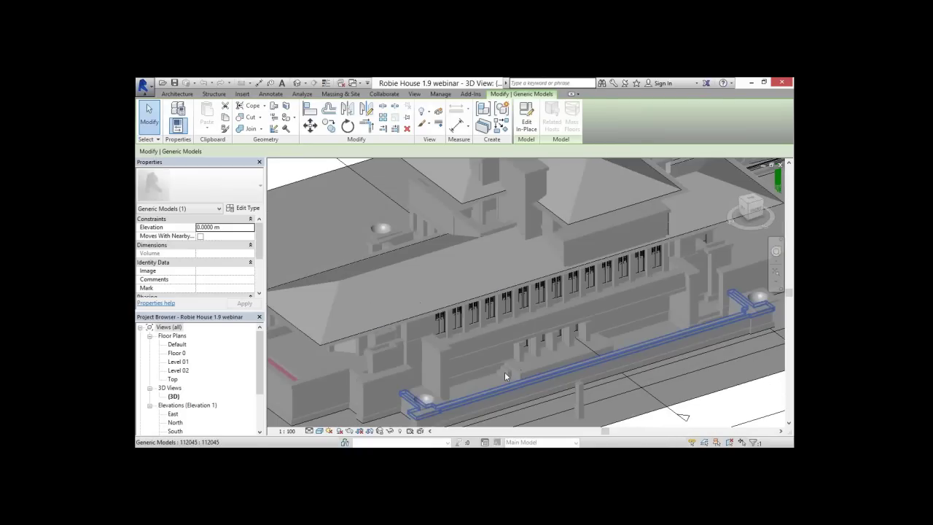
{"action": "scroll", "coordinate": [504, 371], "scroll_direction": "up", "scroll_amount": 2}
{"action": "left_click", "coordinate": [505, 372]}
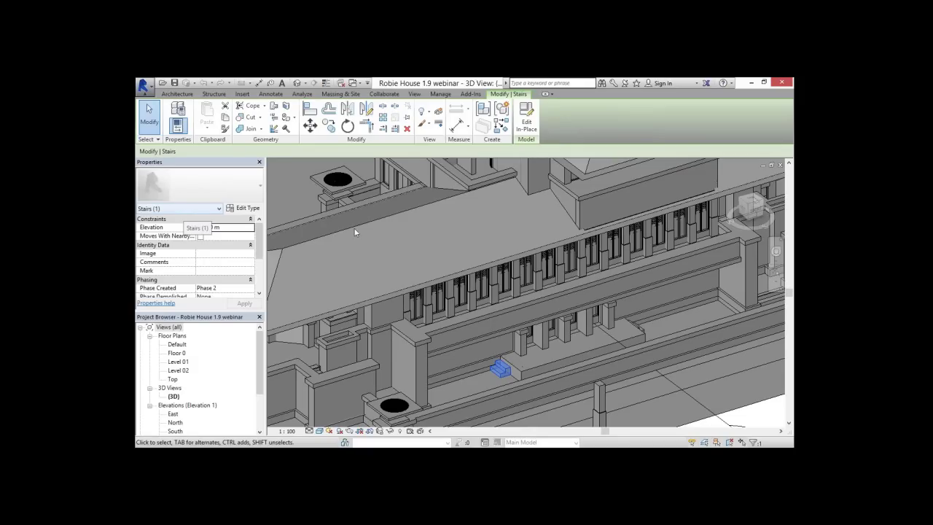
{"action": "left_click", "coordinate": [520, 351]}
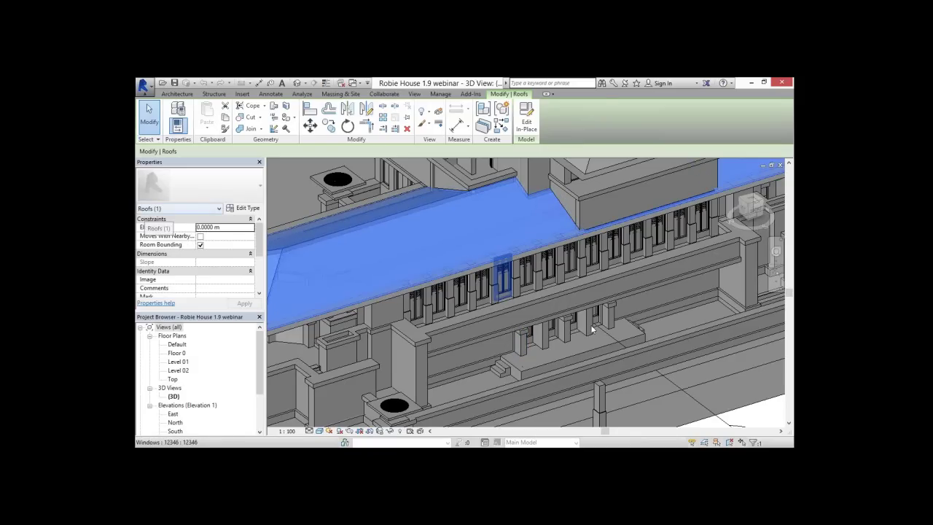
{"action": "middle_click_drag", "start_coordinate": [733, 424], "coordinate": [567, 366], "text": "shift"}
{"action": "left_click", "coordinate": [568, 364]}
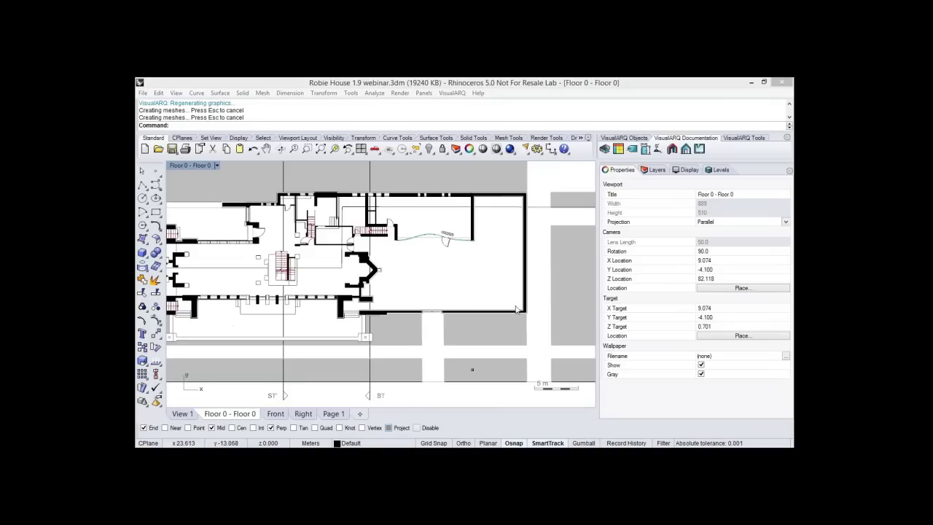
- Leave the Robie House floor plan open and start a new Rhinoceros session
{"action": "scroll", "coordinate": [449, 303], "scroll_direction": "down", "scroll_amount": 2}
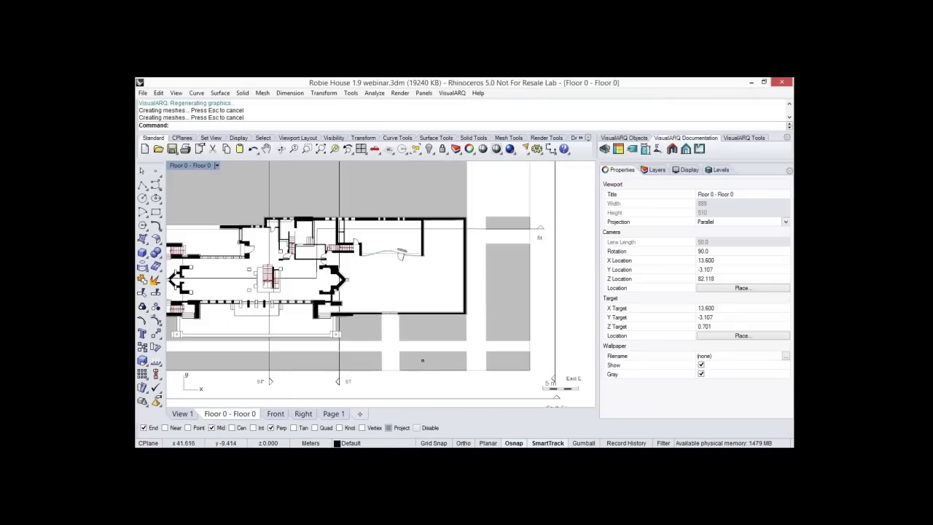
{"action": "left_click", "coordinate": [142, 94]}
{"action": "left_click", "coordinate": [779, 404]}
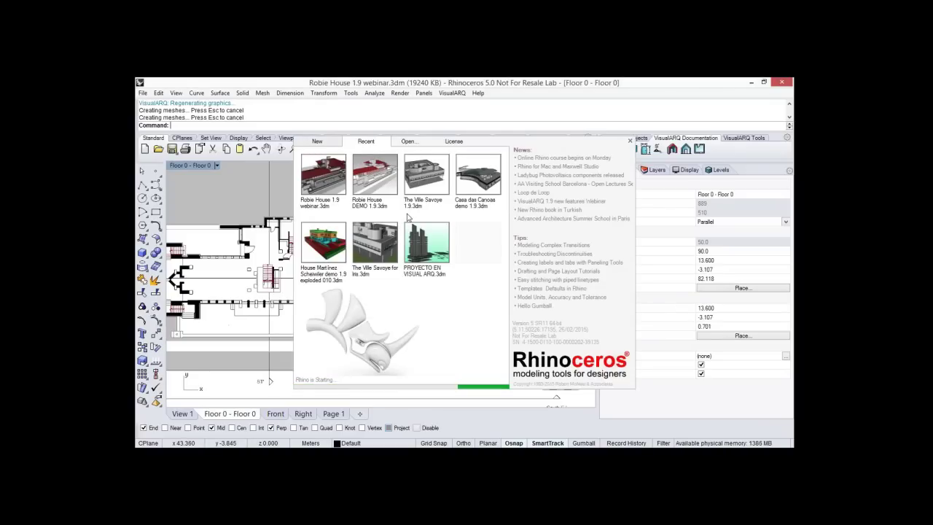
{"action": "left_click", "coordinate": [409, 141]}
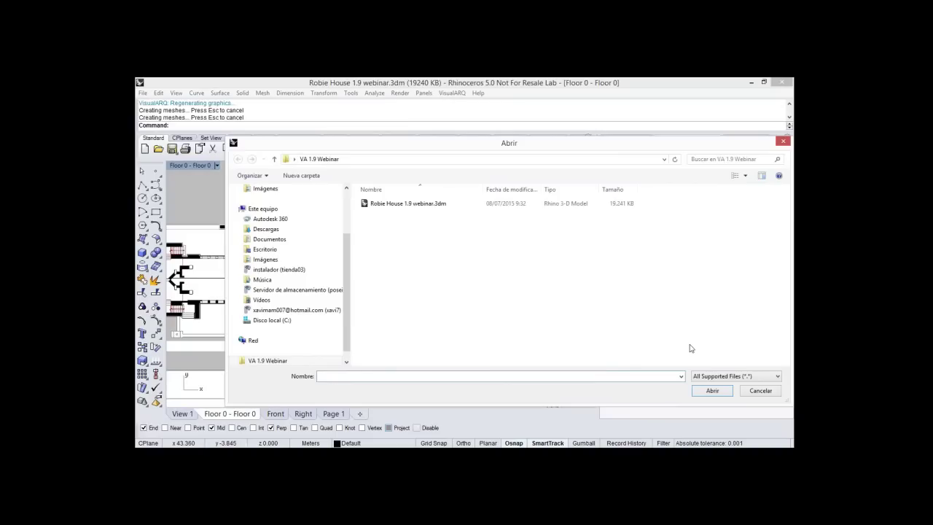
{"action": "left_click", "coordinate": [736, 376]}
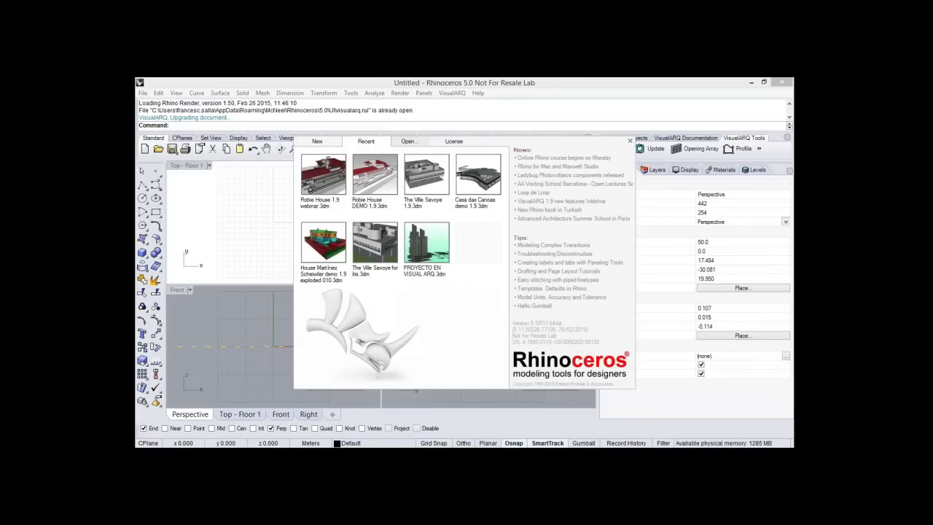
{"action": "left_click", "coordinate": [612, 148]}
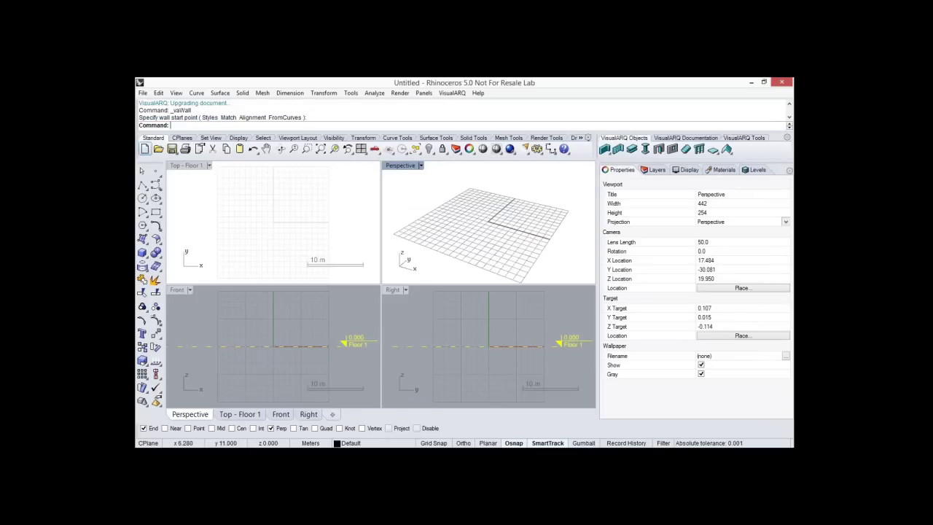
- Open 07-Modern_House.ifc from the Revit-IFC models folder in the new session
{"action": "left_click", "coordinate": [158, 149]}
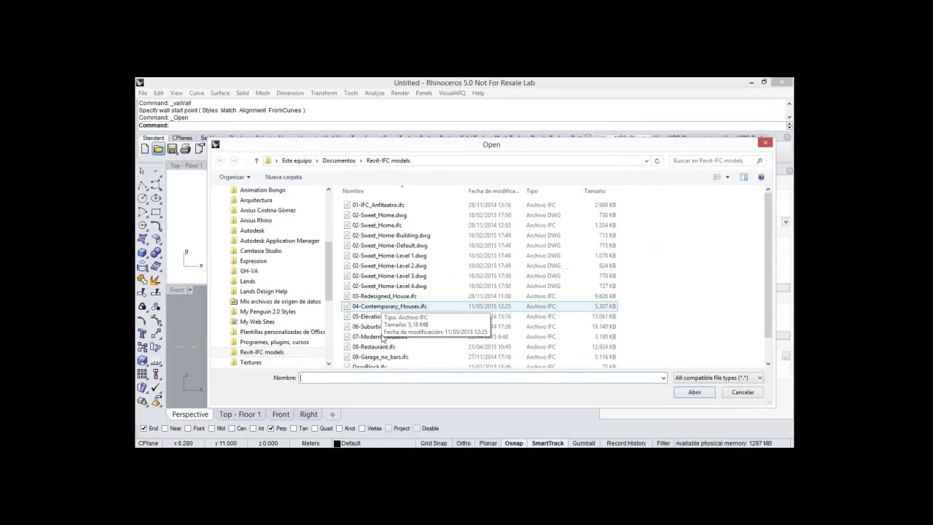
{"action": "left_click", "coordinate": [383, 336]}
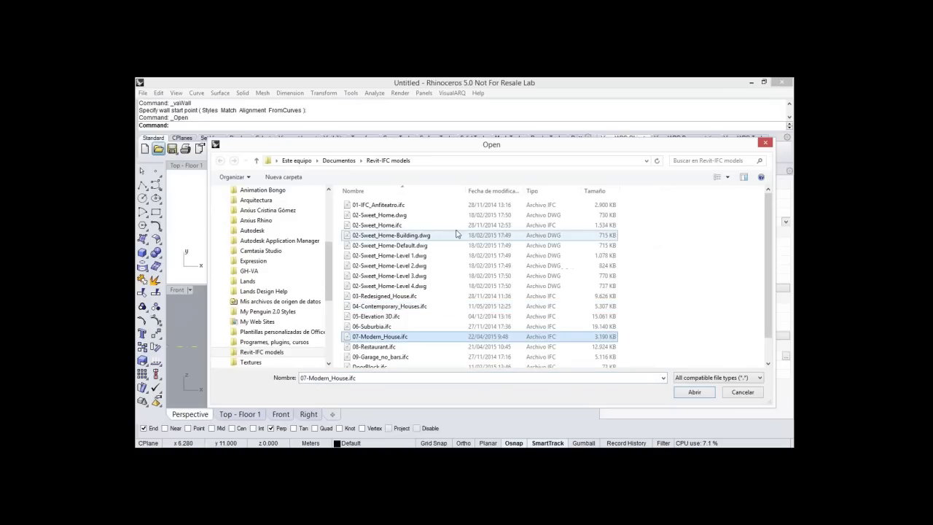
{"action": "left_click", "coordinate": [680, 395]}
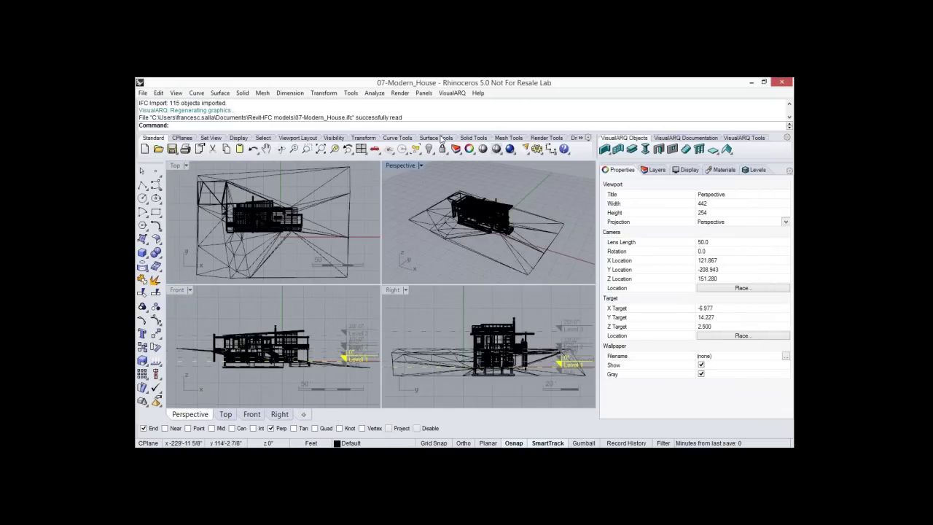
- Set the Perspective viewport to Shaded display, maximize it and examine the house around its glazed corner
{"action": "left_click", "coordinate": [421, 165]}
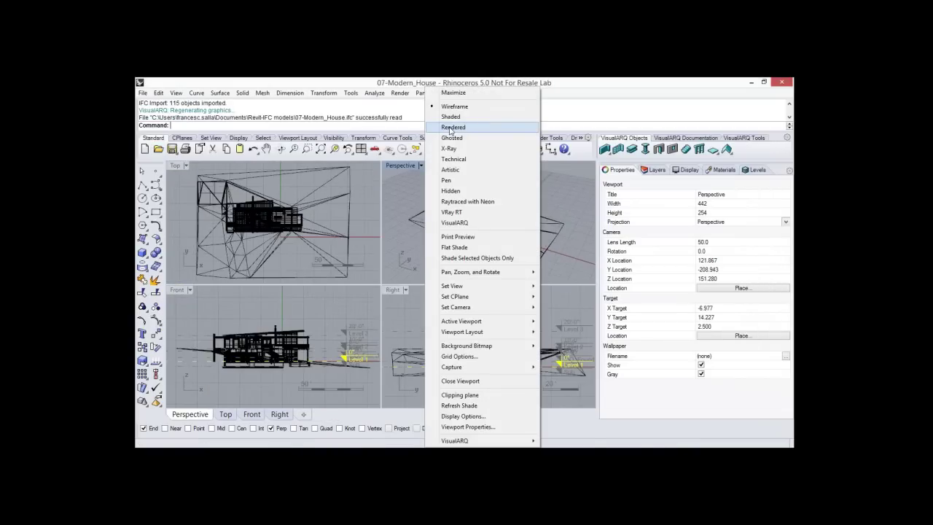
{"action": "left_click", "coordinate": [450, 117]}
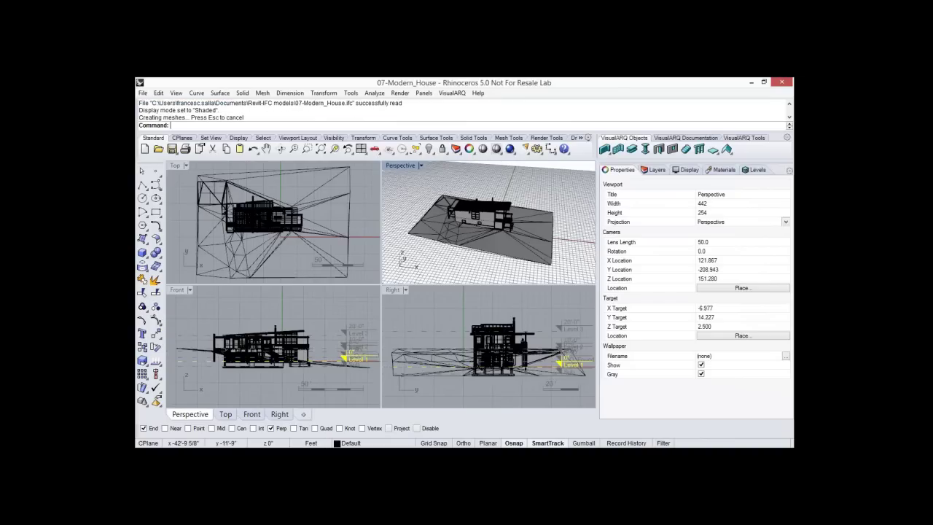
{"action": "right_click_drag", "start_coordinate": [416, 177], "coordinate": [495, 235]}
{"action": "scroll", "coordinate": [495, 235], "scroll_direction": "up", "scroll_amount": 2}
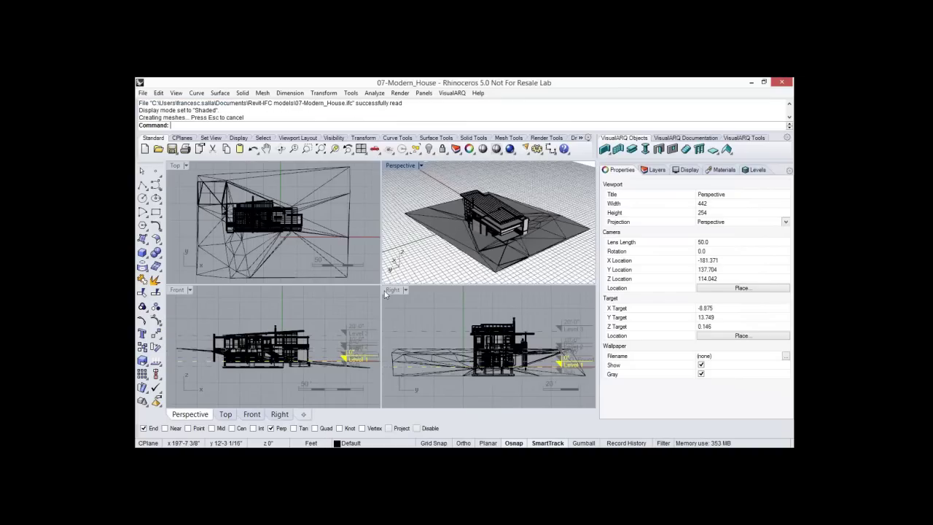
{"action": "key", "text": "ctrl+m"}
{"action": "right_click_drag", "start_coordinate": [385, 282], "coordinate": [296, 250]}
{"action": "scroll", "coordinate": [398, 290], "scroll_direction": "up", "scroll_amount": 6}
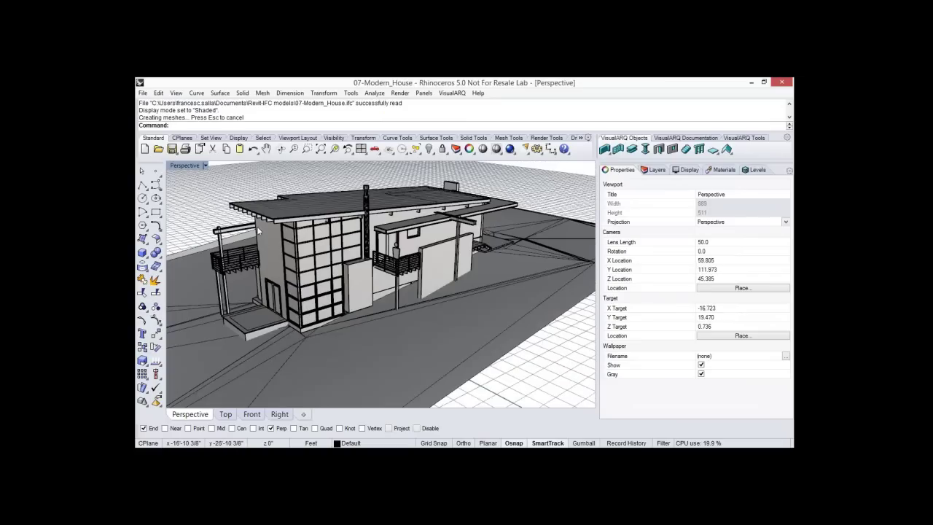
- Select the wall above the double entrance door and examine its wall properties and the available wall styles
{"action": "scroll", "coordinate": [258, 231], "scroll_direction": "up", "scroll_amount": 3}
{"action": "left_click", "coordinate": [272, 247]}
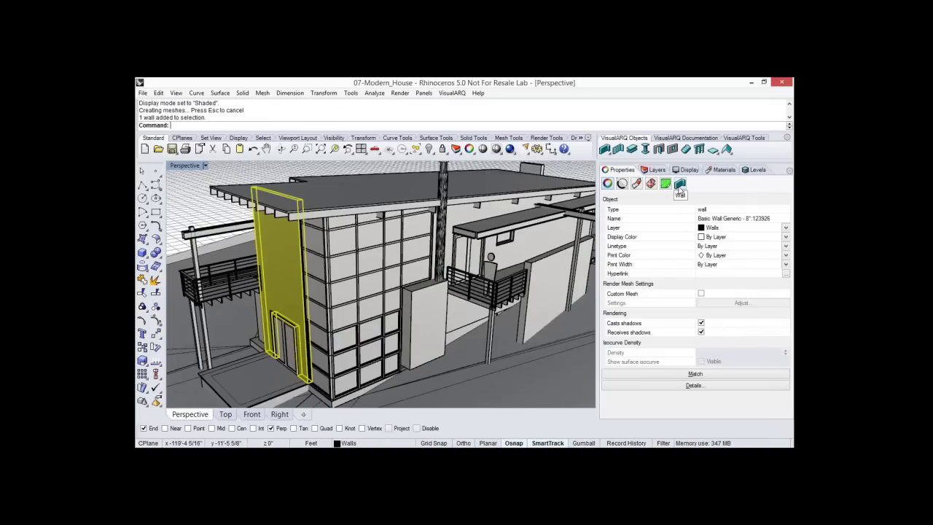
{"action": "left_click", "coordinate": [679, 184]}
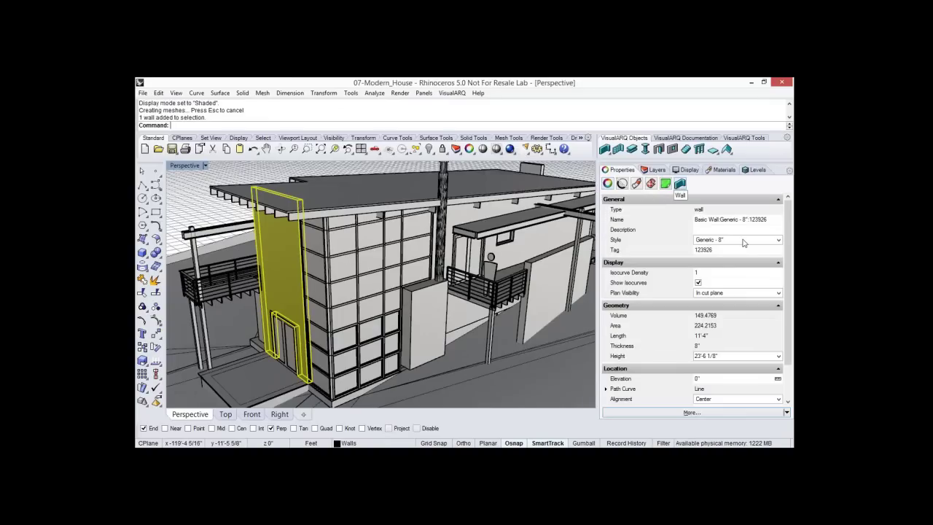
{"action": "left_click", "coordinate": [743, 241]}
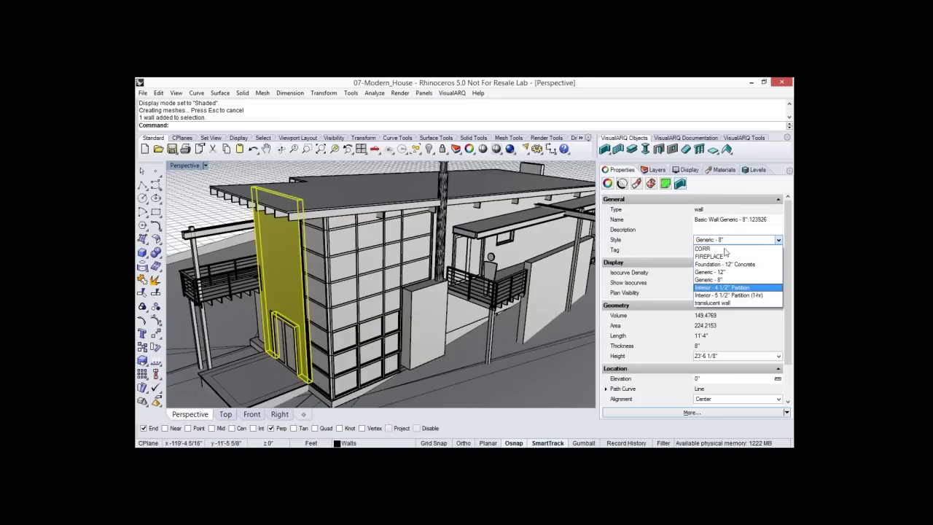
{"action": "left_click", "coordinate": [672, 240]}
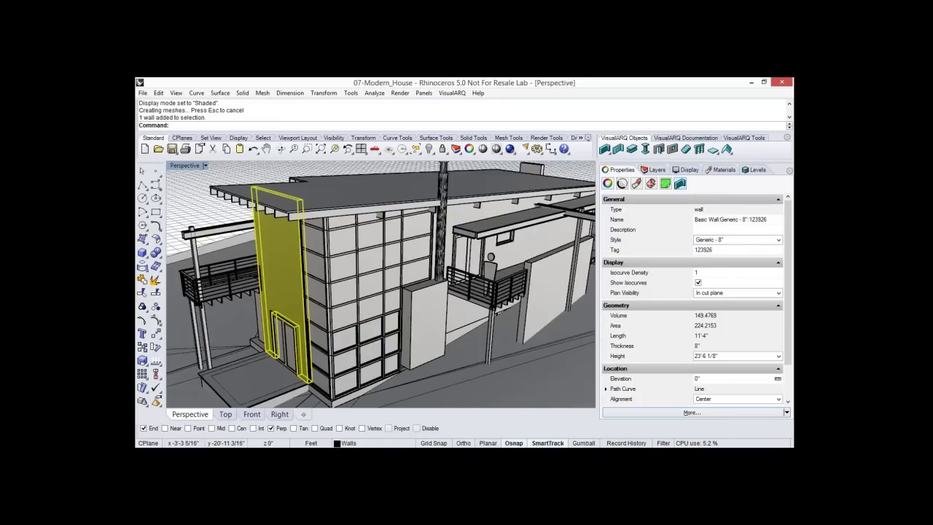
- Select a door and the balcony railing on the other side of the house, and inspect the railing's IFC properties
{"action": "right_click_drag", "start_coordinate": [336, 300], "coordinate": [512, 319]}
{"action": "right_click_drag", "start_coordinate": [313, 291], "coordinate": [378, 308]}
{"action": "left_click", "coordinate": [376, 321]}
{"action": "left_click", "coordinate": [376, 321]}
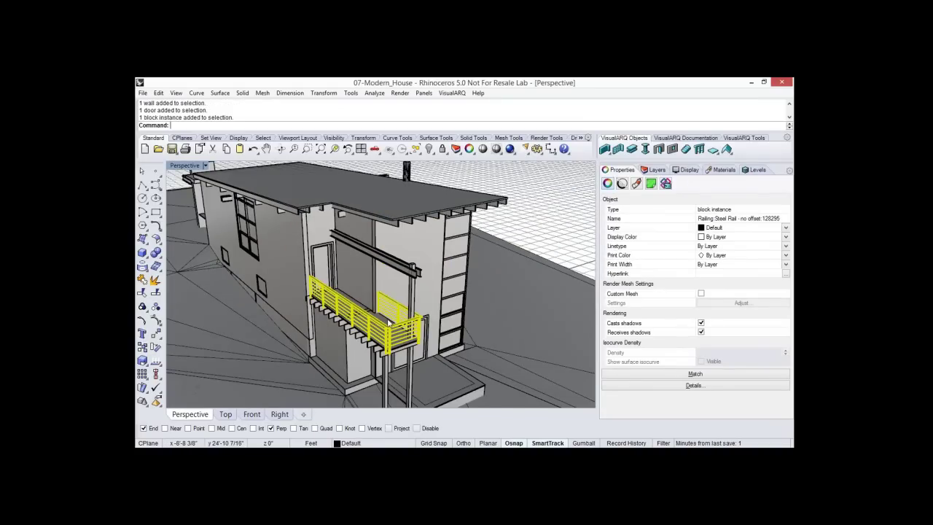
{"action": "scroll", "coordinate": [388, 323], "scroll_direction": "up", "scroll_amount": 3}
{"action": "scroll", "coordinate": [389, 323], "scroll_direction": "up", "scroll_amount": 2}
{"action": "right_click_drag", "start_coordinate": [389, 323], "coordinate": [364, 312]}
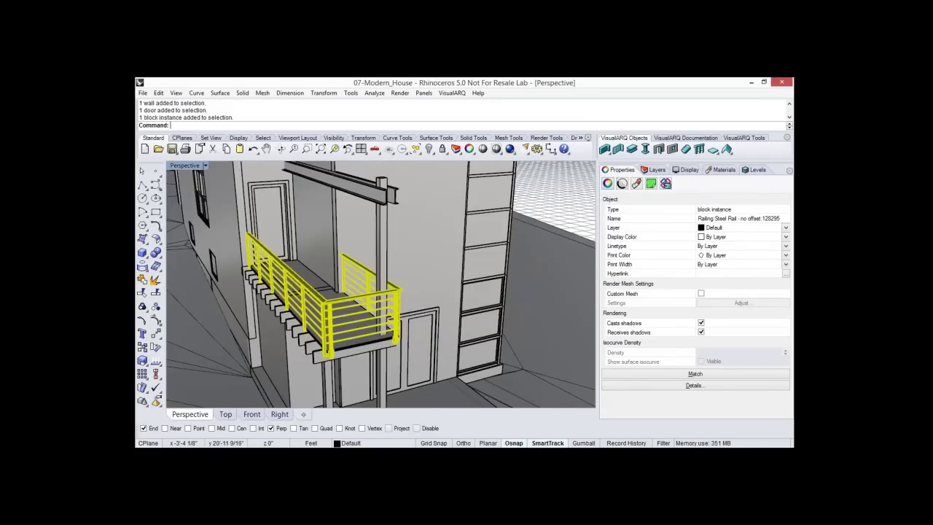
{"action": "right_click_drag", "start_coordinate": [460, 301], "coordinate": [460, 285], "text": "shift"}
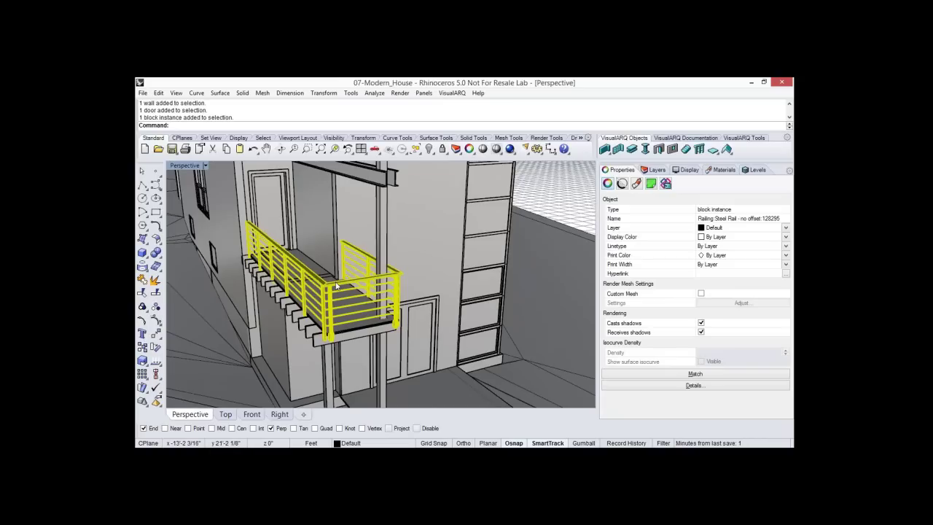
{"action": "left_click", "coordinate": [666, 184]}
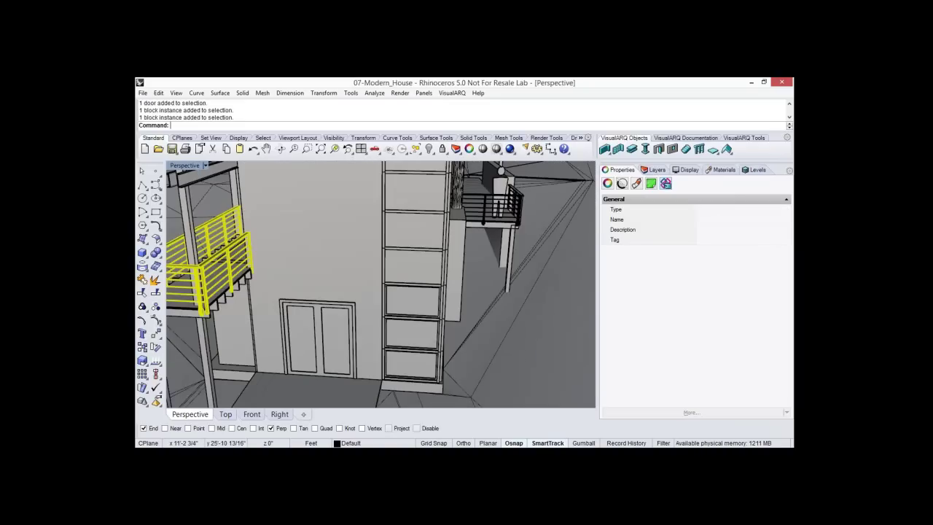
- Check the IFC types of the narrow corner curtain wall and the second balcony's railing, and clear the selection
{"action": "left_click", "coordinate": [427, 295]}
{"action": "right_click_drag", "start_coordinate": [492, 287], "coordinate": [382, 291]}
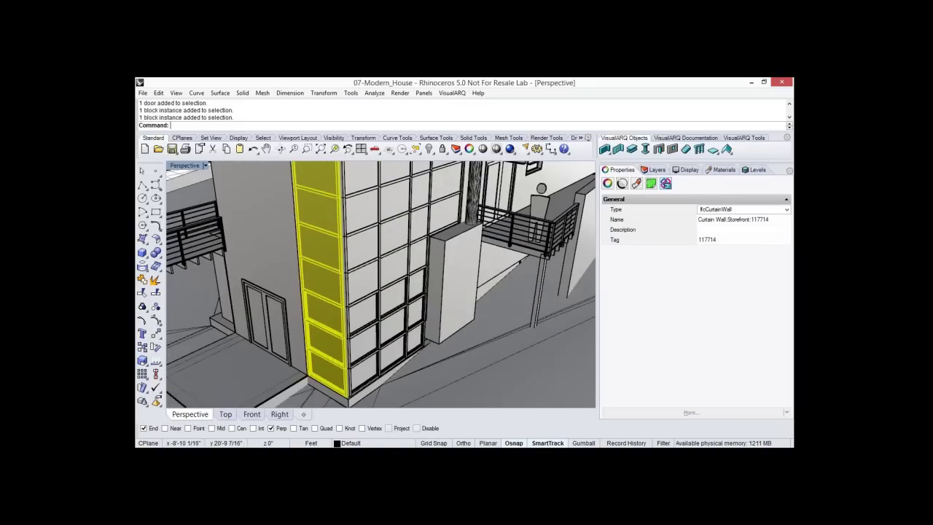
{"action": "left_click", "coordinate": [544, 277]}
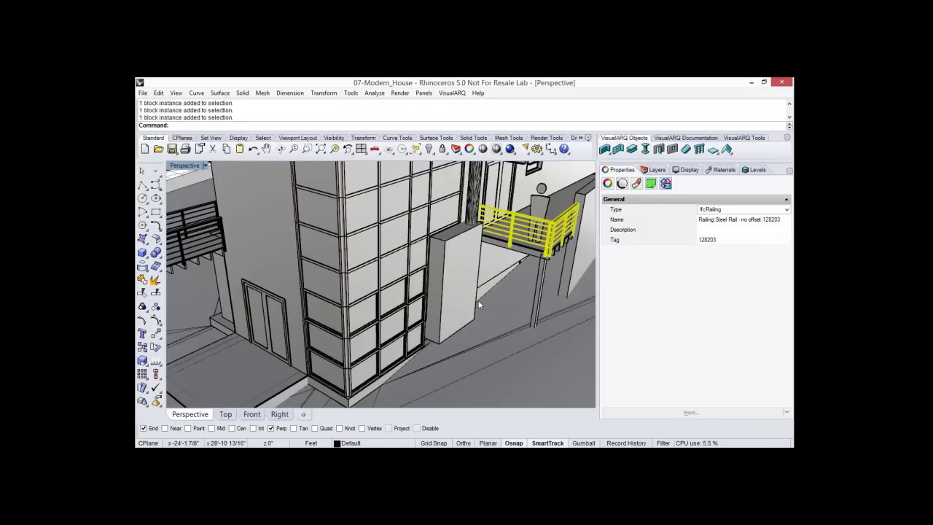
{"action": "right_click_drag", "start_coordinate": [479, 305], "coordinate": [466, 328]}
{"action": "scroll", "coordinate": [475, 277], "scroll_direction": "down", "scroll_amount": 3}
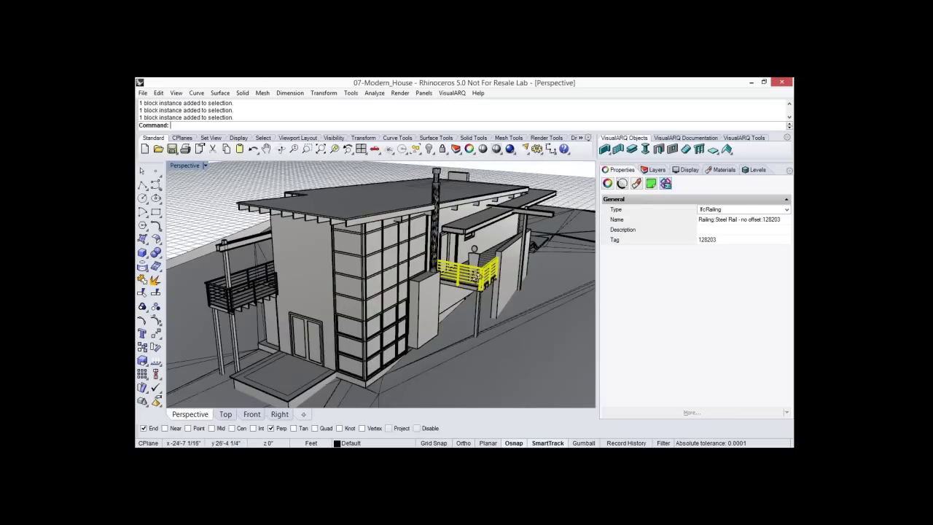
{"action": "right_click_drag", "start_coordinate": [474, 275], "coordinate": [477, 267]}
{"action": "key", "text": "Escape"}
{"action": "scroll", "coordinate": [477, 269], "scroll_direction": "down", "scroll_amount": 2}
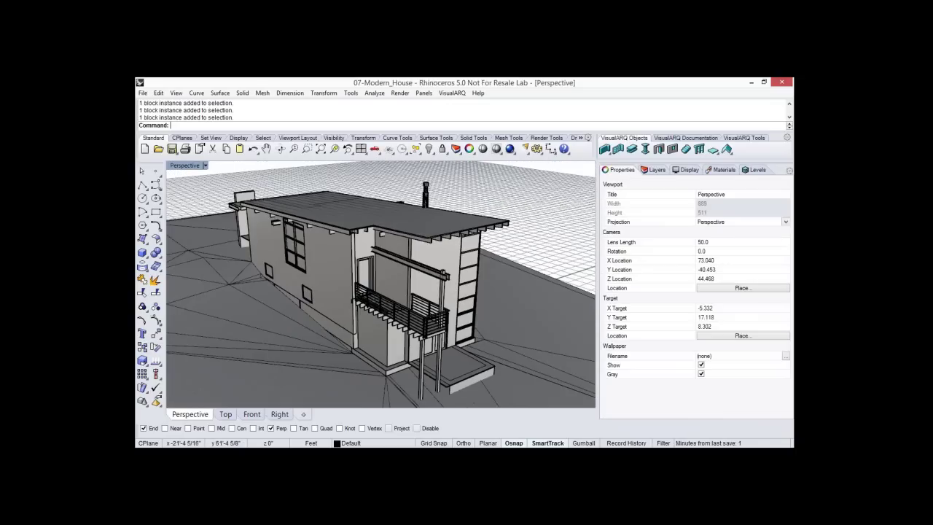
- Hide Level 3, Level 2 and Entry in turn to examine the interior, and restore the whole building's visibility
{"action": "left_click", "coordinate": [754, 169]}
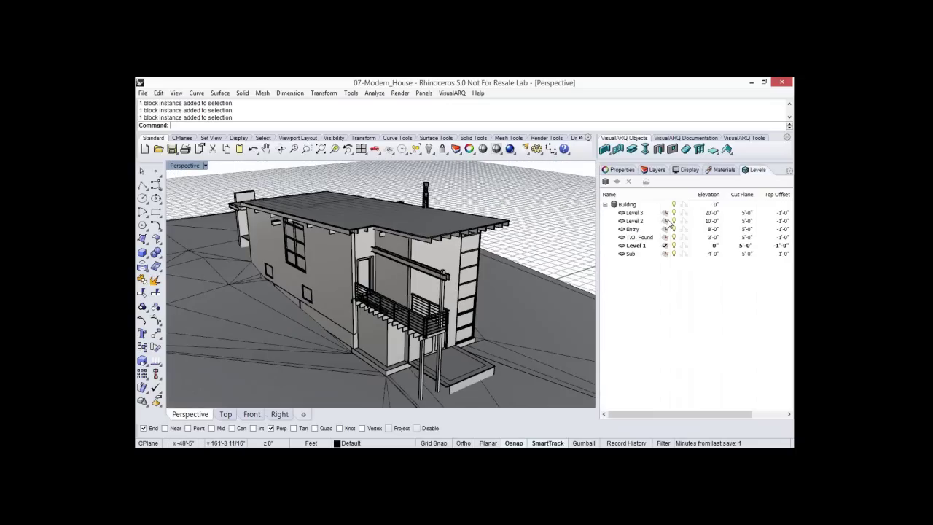
{"action": "left_click", "coordinate": [667, 222]}
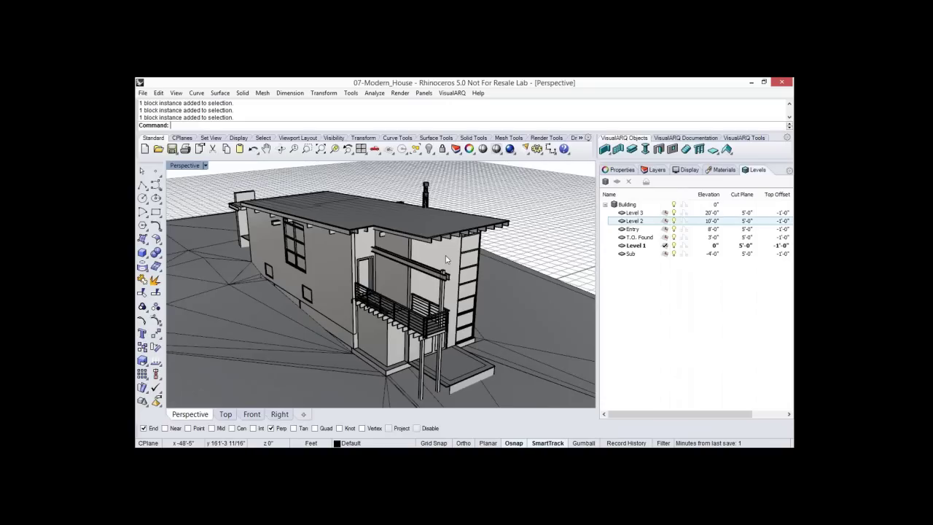
{"action": "left_click", "coordinate": [673, 213]}
{"action": "left_click", "coordinate": [673, 221]}
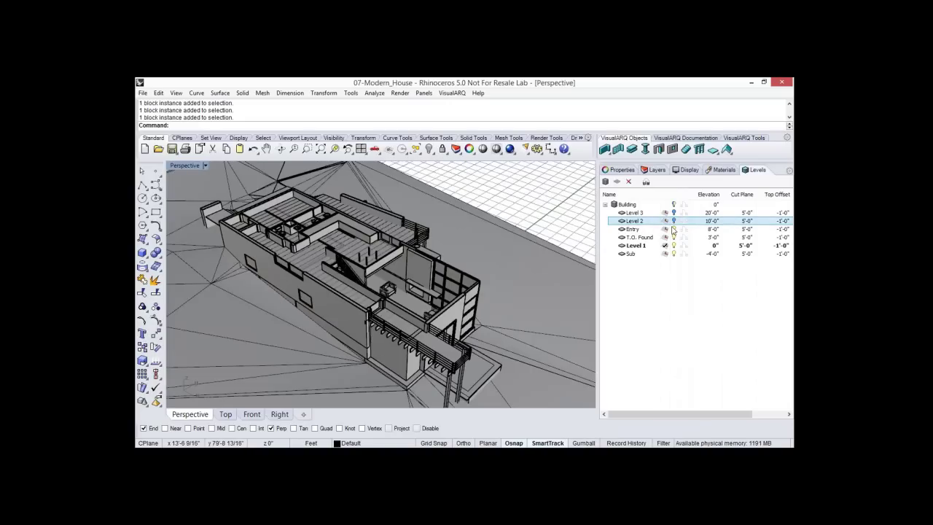
{"action": "left_click", "coordinate": [673, 229]}
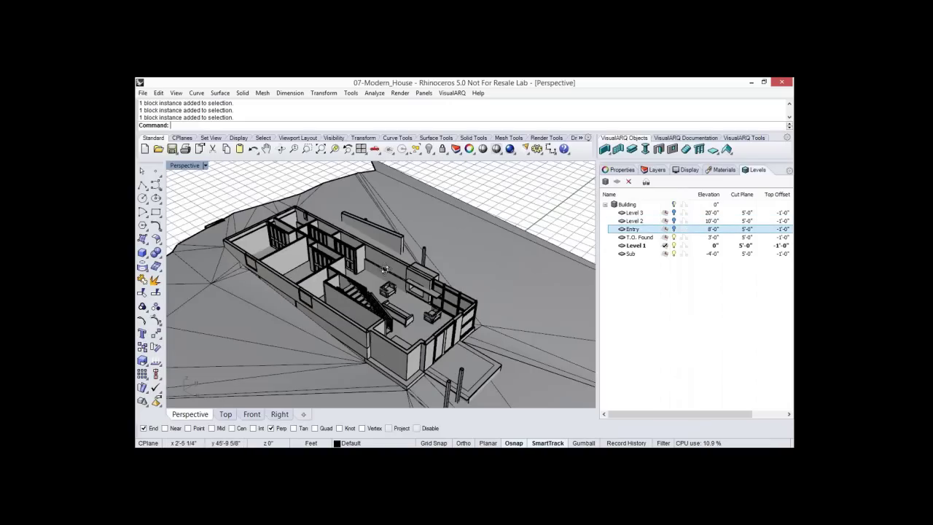
{"action": "right_click_drag", "start_coordinate": [385, 270], "coordinate": [434, 261]}
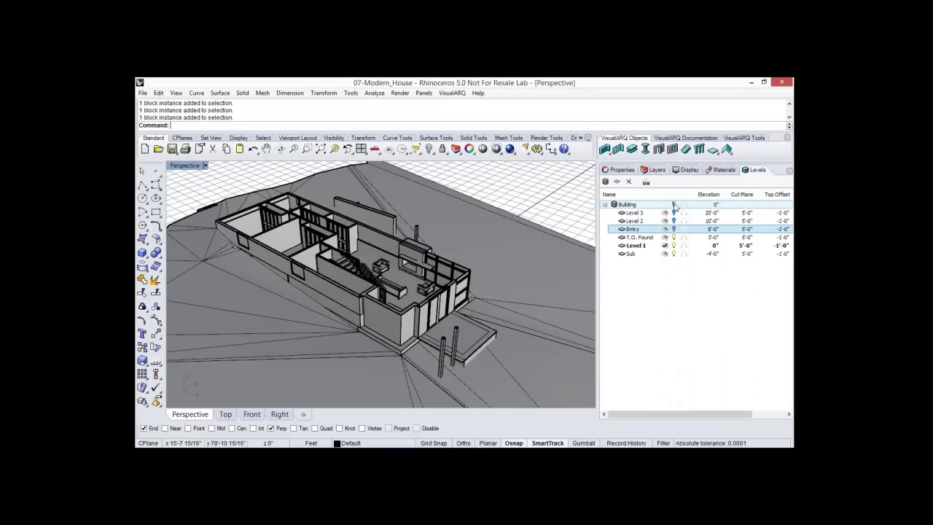
{"action": "left_click", "coordinate": [674, 205]}
{"action": "left_click", "coordinate": [673, 204]}
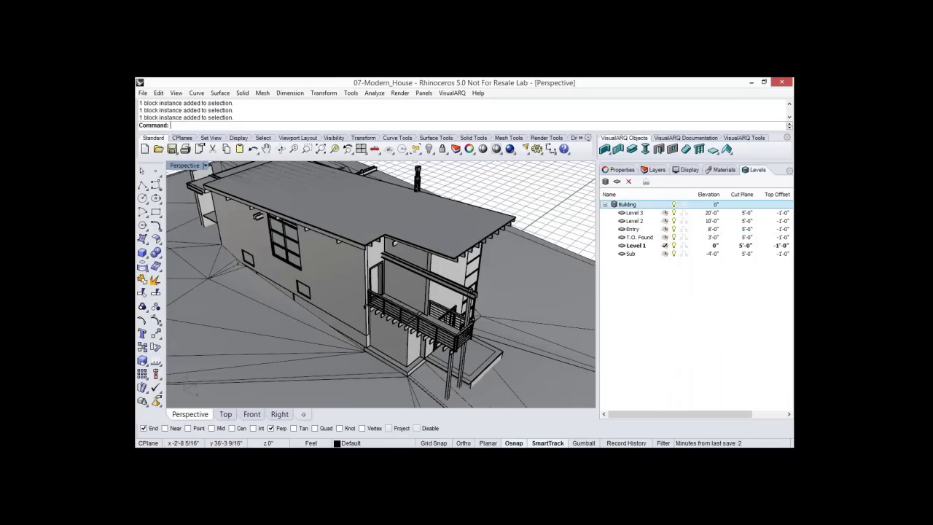
- Select the small fixed window low on the house's side wall and examine its object properties
{"action": "left_click", "coordinate": [304, 290]}
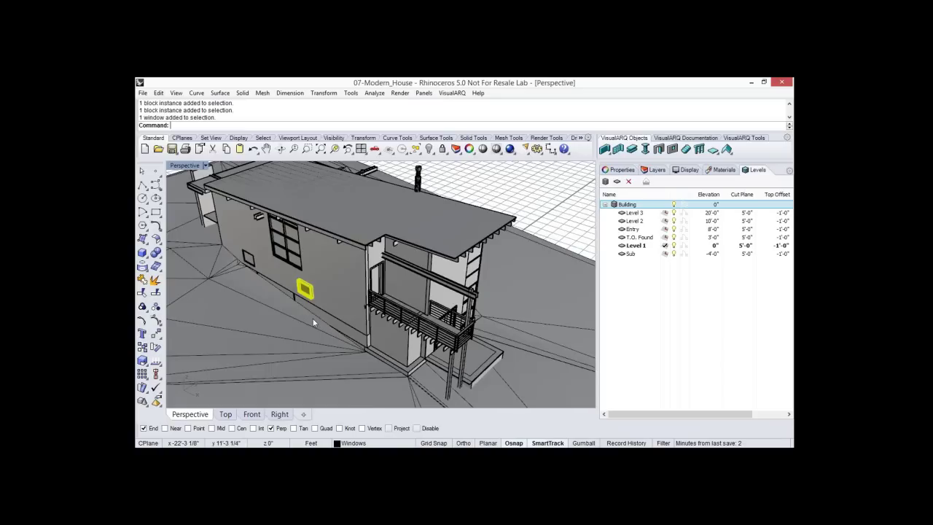
{"action": "scroll", "coordinate": [370, 310], "scroll_direction": "up", "scroll_amount": 5}
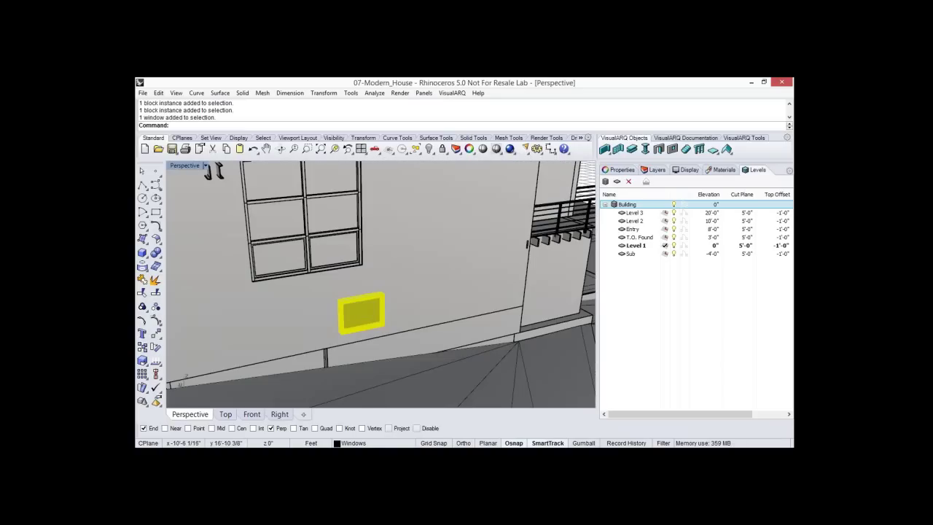
{"action": "right_click_drag", "start_coordinate": [213, 171], "coordinate": [241, 185]}
{"action": "right_click_drag", "start_coordinate": [393, 320], "coordinate": [375, 311]}
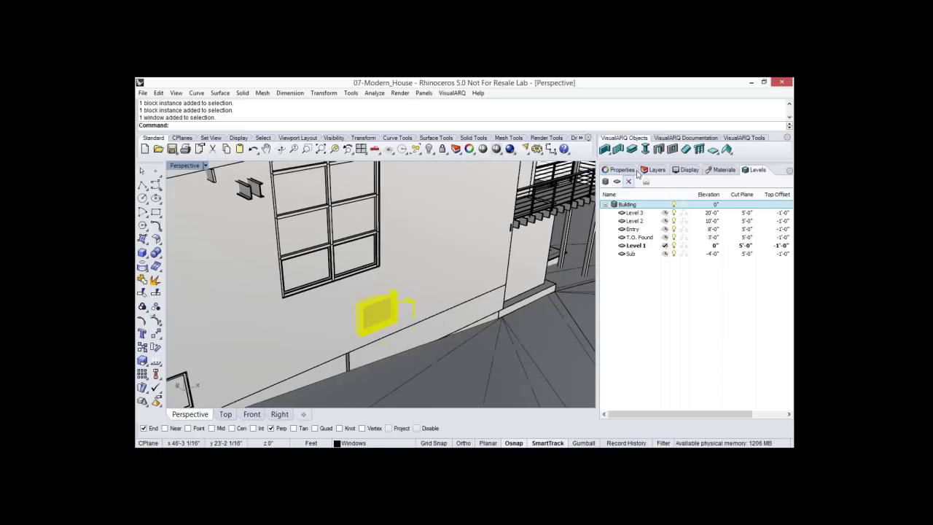
{"action": "left_click", "coordinate": [621, 169]}
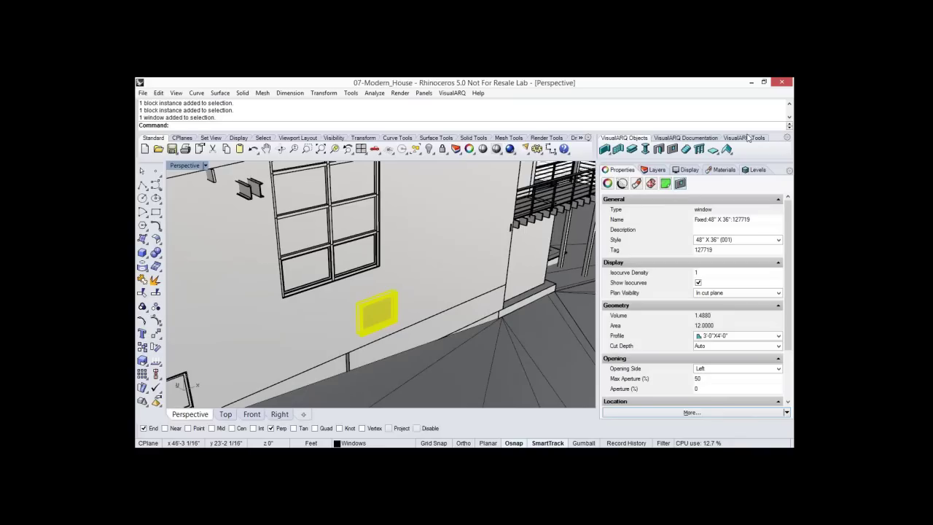
- Inspect the selected window style's custom model block and its 3D preview from several angles, and leave the style unchanged
{"action": "left_click", "coordinate": [746, 137]}
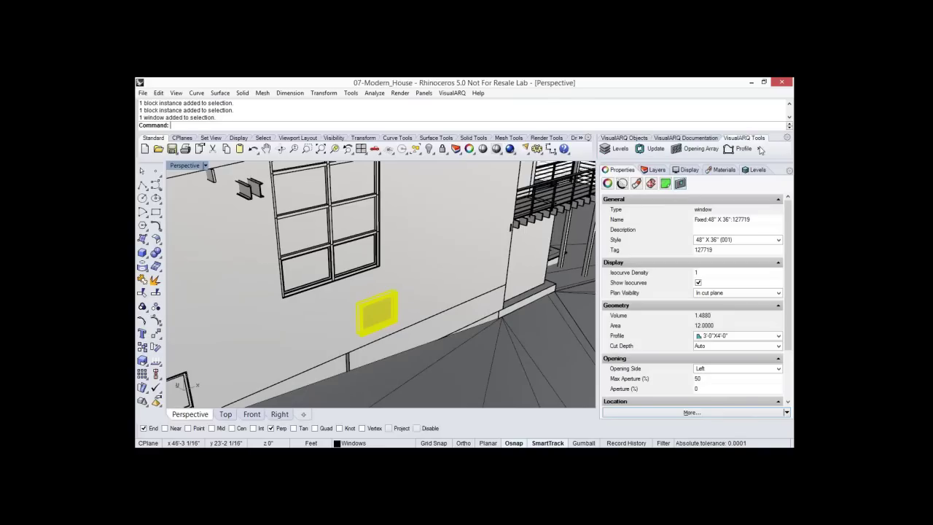
{"action": "left_click", "coordinate": [758, 149]}
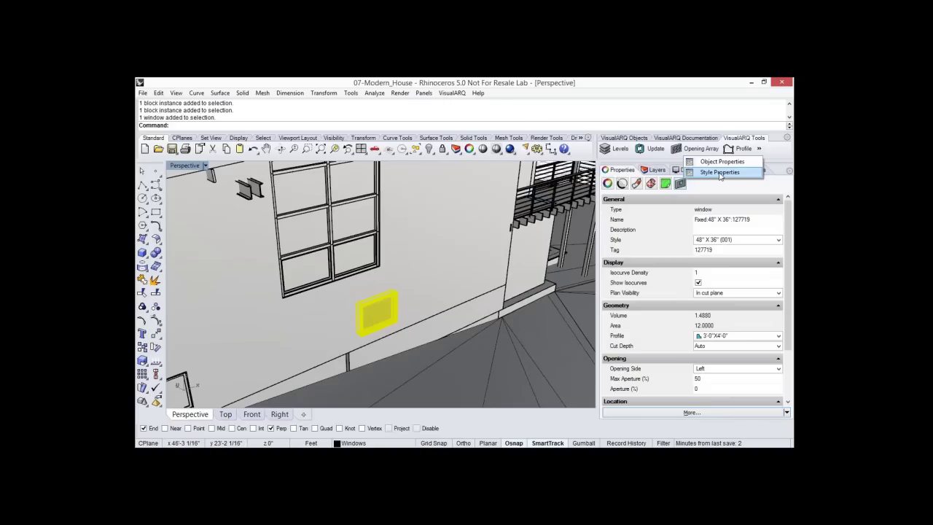
{"action": "left_click", "coordinate": [719, 172]}
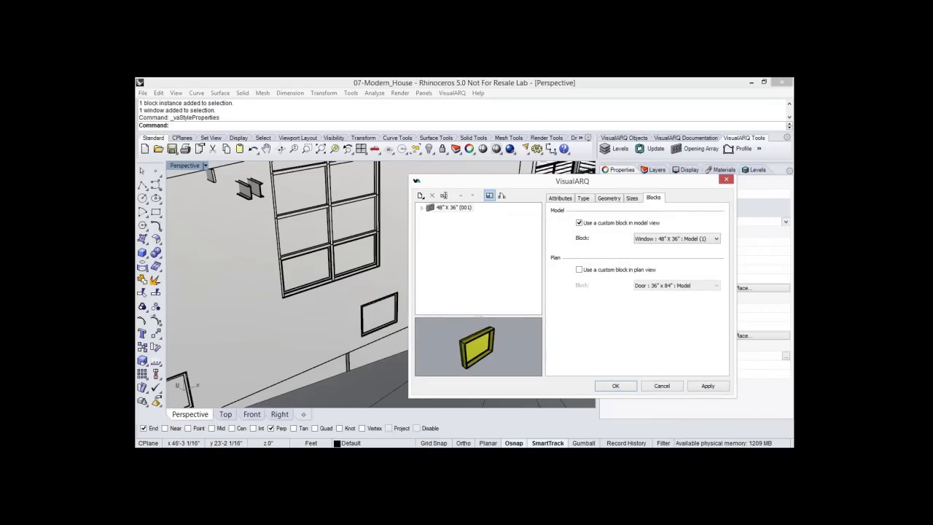
{"action": "left_click_drag", "start_coordinate": [478, 316], "coordinate": [478, 246]}
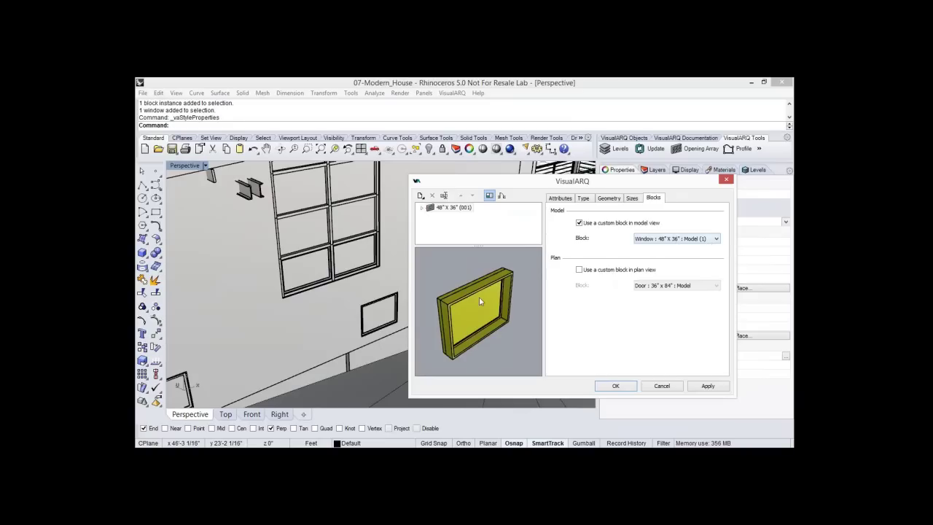
{"action": "left_click_drag", "start_coordinate": [479, 299], "coordinate": [505, 300]}
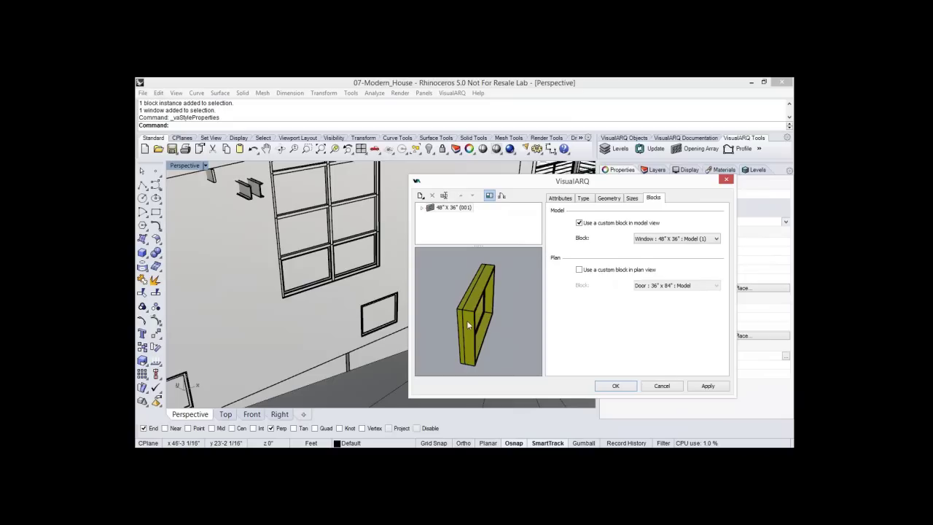
{"action": "left_click_drag", "start_coordinate": [467, 320], "coordinate": [484, 319]}
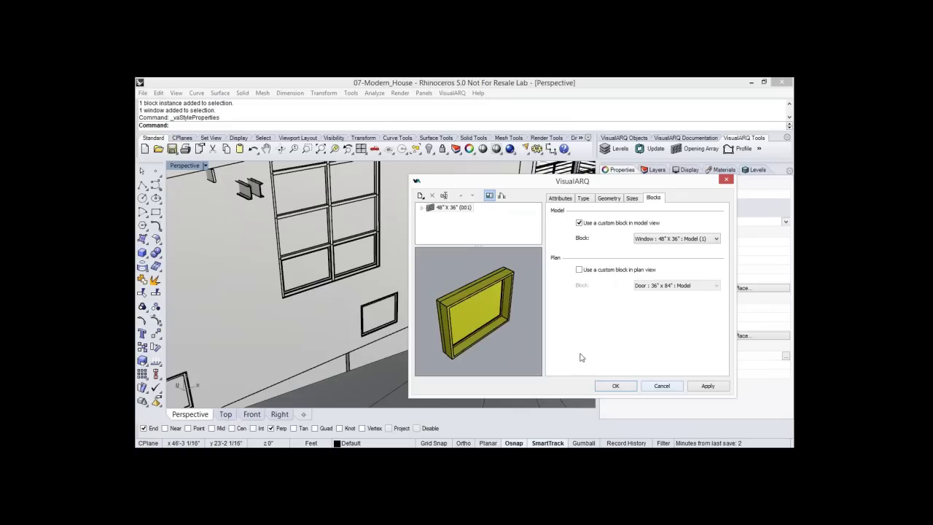
{"action": "left_click", "coordinate": [662, 385]}
{"action": "scroll", "coordinate": [430, 288], "scroll_direction": "down", "scroll_amount": 4}
{"action": "right_click_drag", "start_coordinate": [430, 288], "coordinate": [546, 231]}
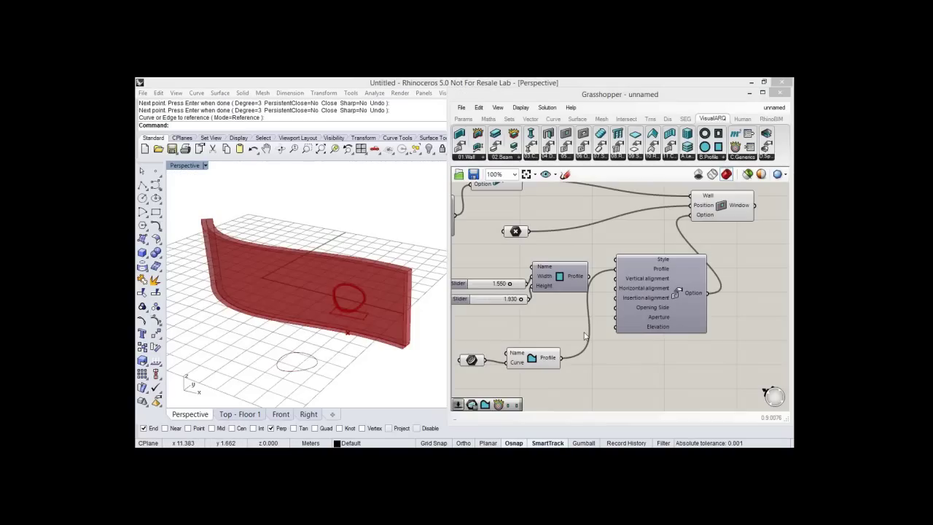
- Switch to the Grasshopper definition and add a VisualARQ slab component in the empty canvas area below the window components
{"action": "left_click", "coordinate": [583, 335]}
{"action": "right_click_drag", "start_coordinate": [370, 358], "coordinate": [316, 289], "text": "shift"}
{"action": "scroll", "coordinate": [306, 288], "scroll_direction": "down", "scroll_amount": 3}
{"action": "scroll", "coordinate": [600, 295], "scroll_direction": "down", "scroll_amount": 5}
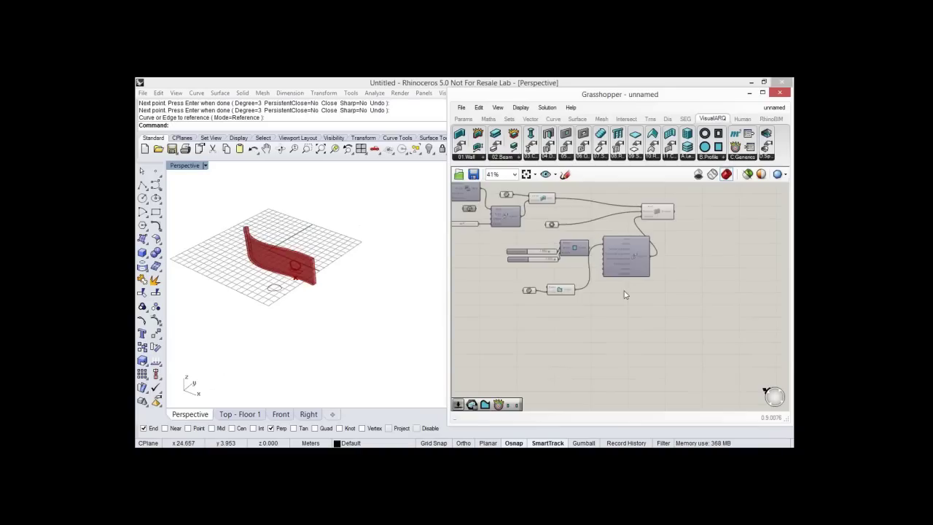
{"action": "scroll", "coordinate": [625, 295], "scroll_direction": "down", "scroll_amount": 1}
{"action": "right_click_drag", "start_coordinate": [624, 294], "coordinate": [639, 264]}
{"action": "left_click", "coordinate": [635, 135]}
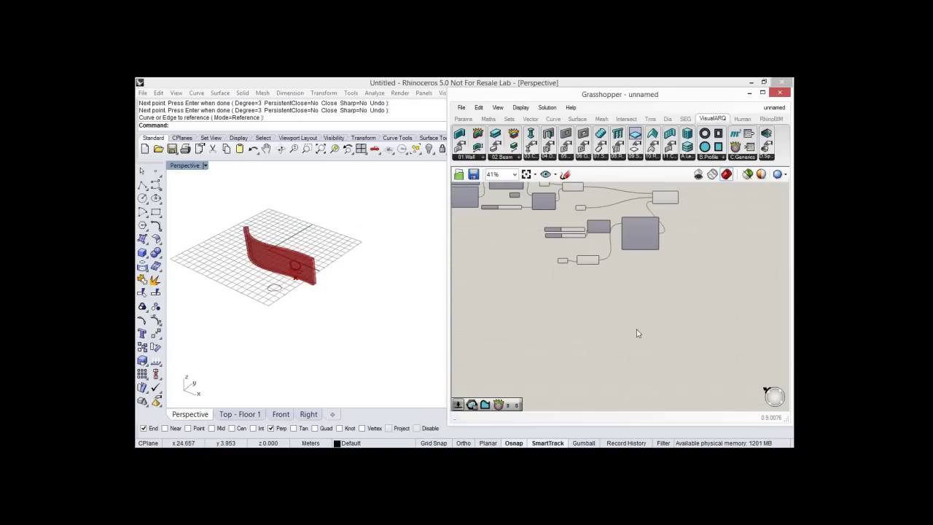
{"action": "left_click", "coordinate": [637, 332]}
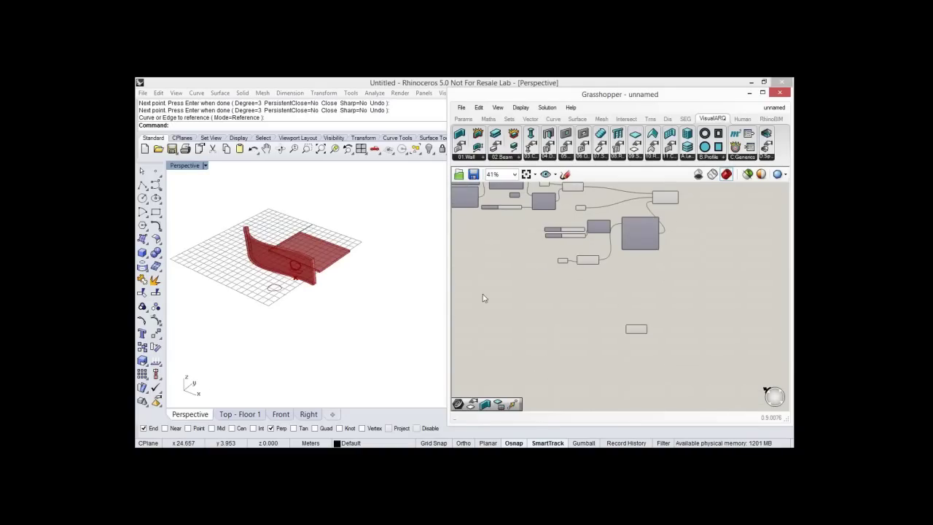
{"action": "right_click_drag", "start_coordinate": [374, 244], "coordinate": [331, 285]}
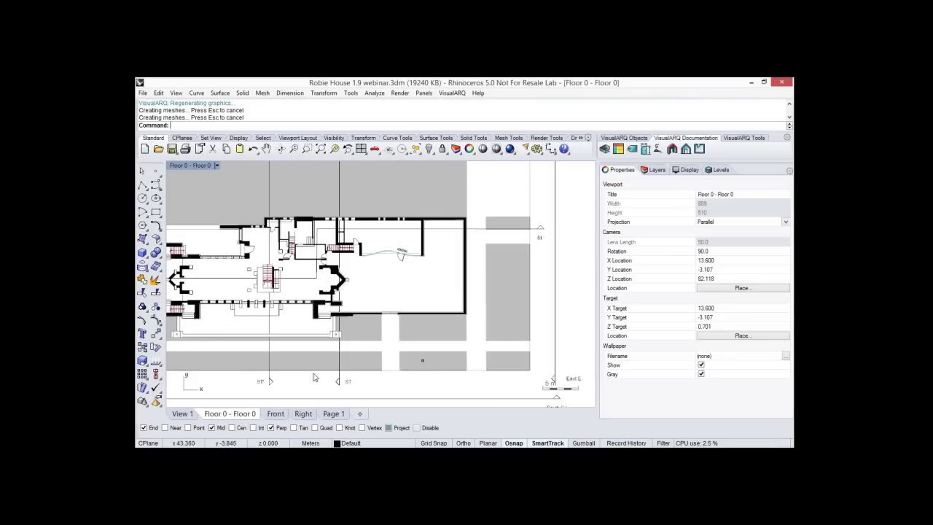
- In the Robie House's View 1, dismiss the tag style dialog, inspect the walled courtyard slab's VisualARQ properties, and clear the selection
{"action": "left_click", "coordinate": [183, 413]}
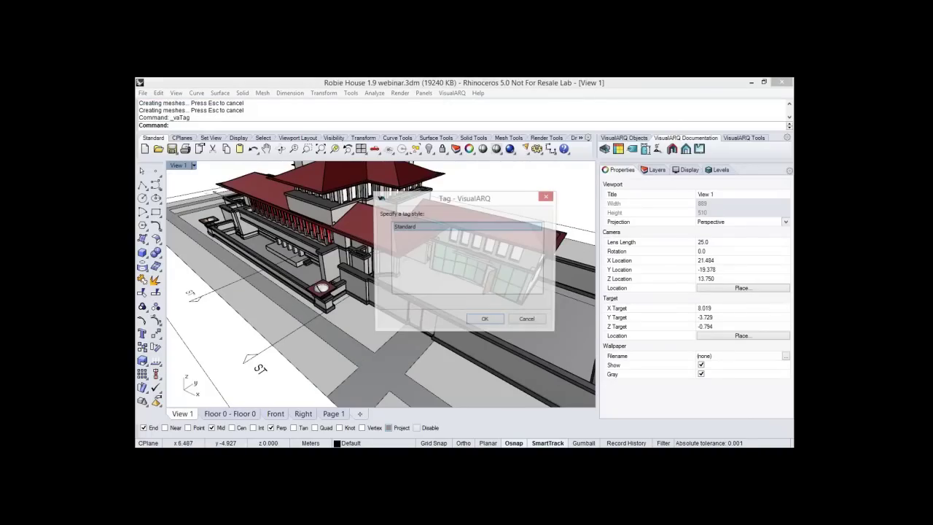
{"action": "left_click", "coordinate": [481, 319]}
{"action": "left_click", "coordinate": [471, 315]}
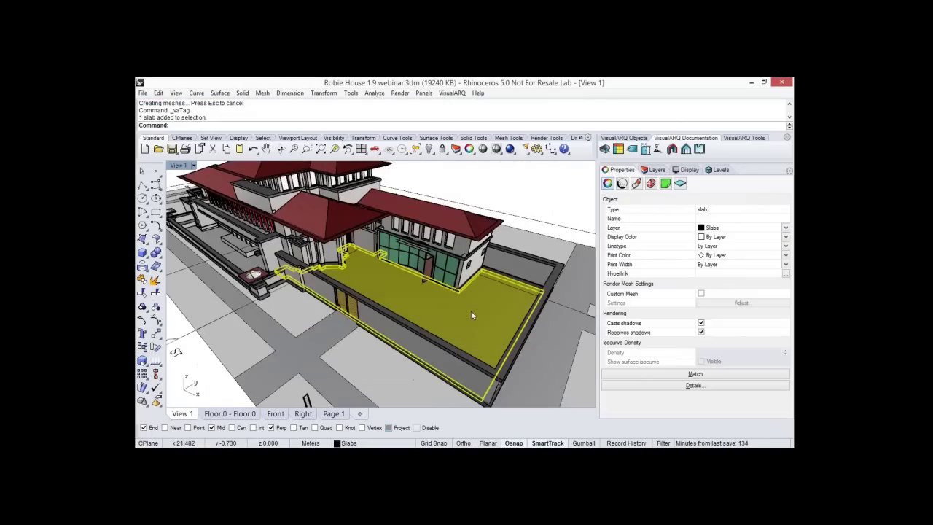
{"action": "left_click", "coordinate": [679, 183]}
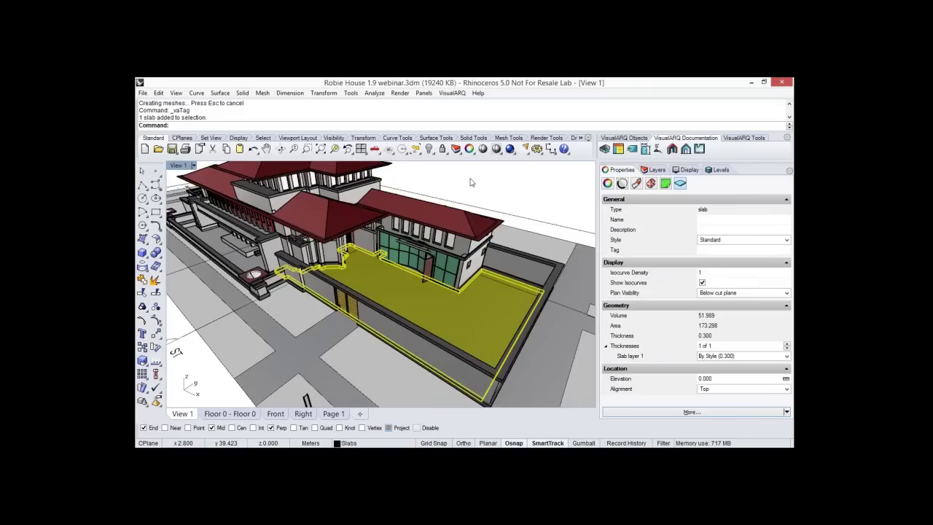
{"action": "key", "text": "Escape"}
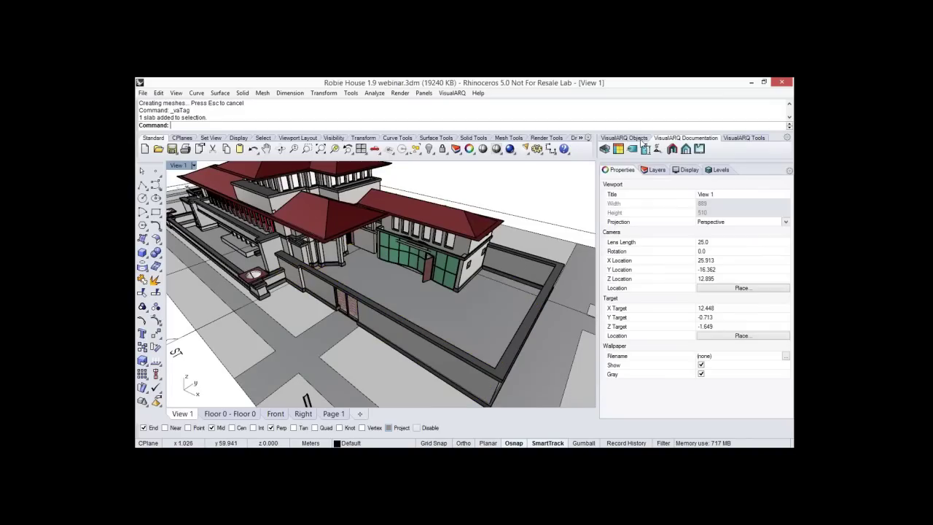
- Open the slab styles and create a new slab style alongside Standard
{"action": "left_click", "coordinate": [642, 140]}
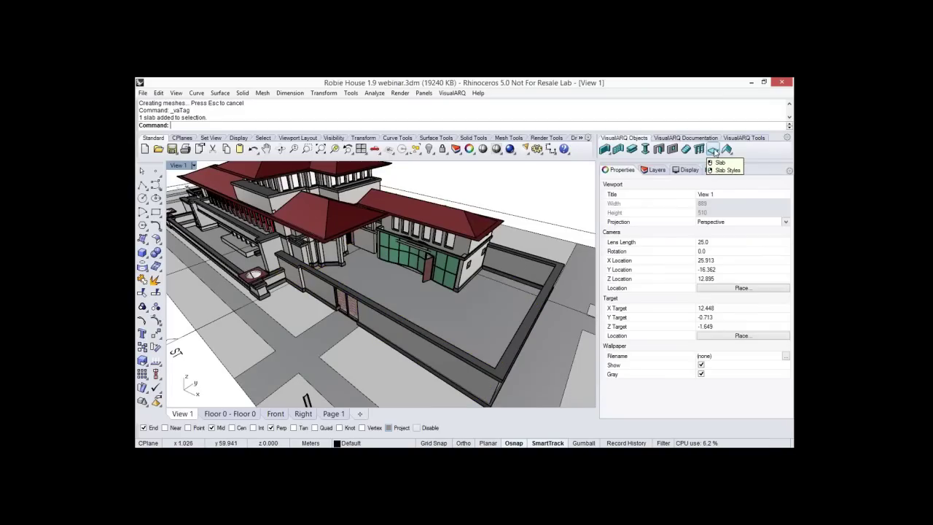
{"action": "right_click", "coordinate": [713, 149]}
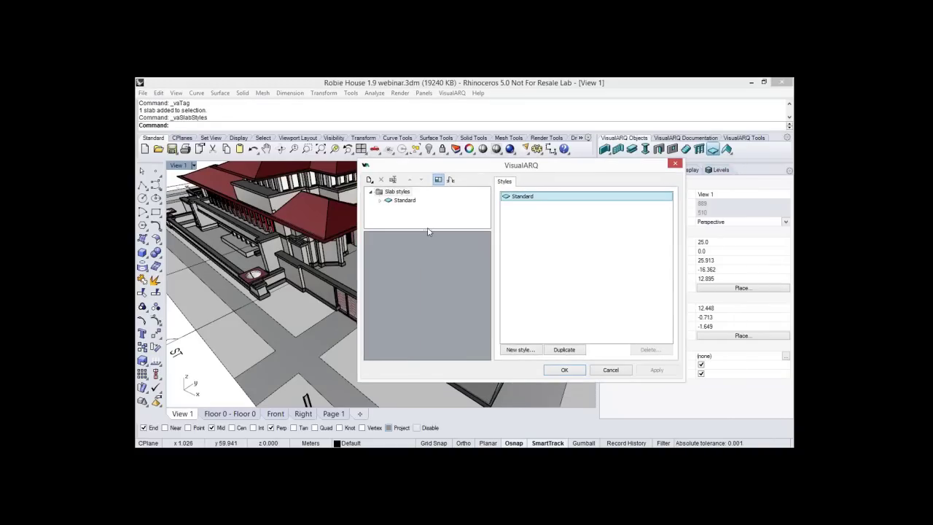
{"action": "left_click_drag", "start_coordinate": [429, 232], "coordinate": [428, 263]}
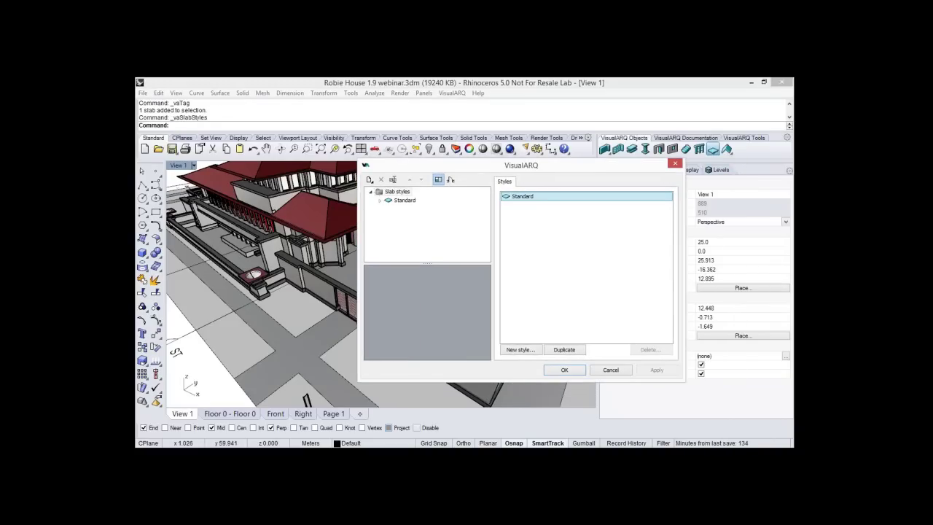
{"action": "left_click", "coordinate": [521, 350]}
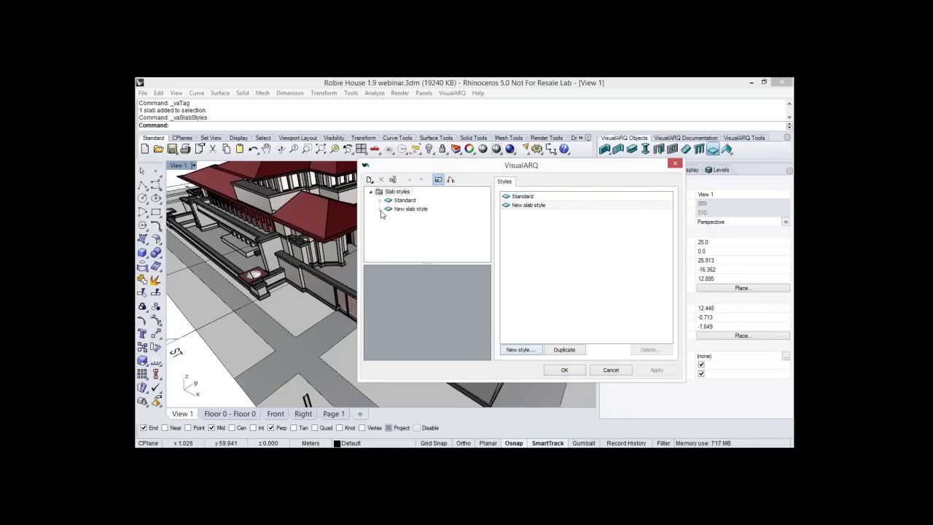
- Expand the new slab style and add a second slab layer to it
{"action": "left_click", "coordinate": [379, 209]}
{"action": "left_click", "coordinate": [402, 209]}
{"action": "left_click", "coordinate": [372, 182]}
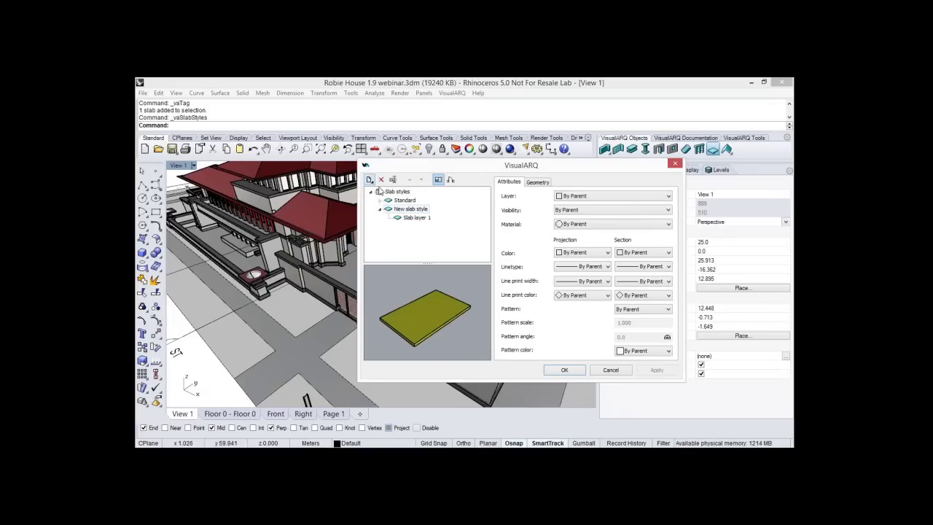
{"action": "left_click", "coordinate": [387, 193]}
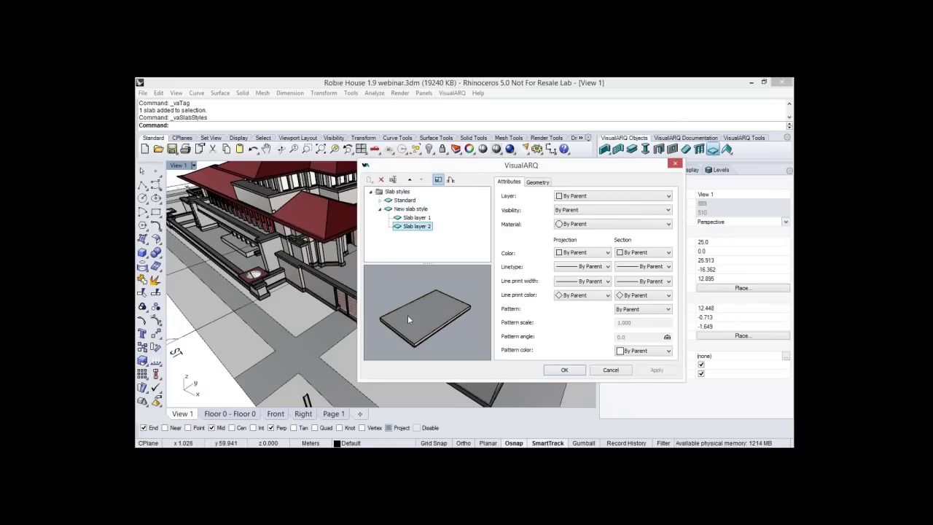
- Set the thickness of the new style's Slab layer 1 to 0.05 m
{"action": "left_click", "coordinate": [415, 218]}
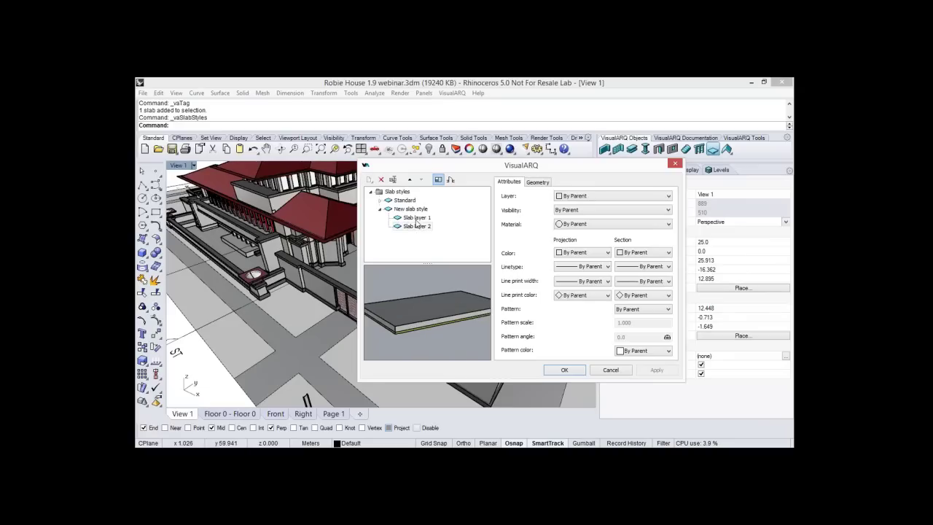
{"action": "left_click", "coordinate": [416, 218]}
{"action": "left_click", "coordinate": [540, 183]}
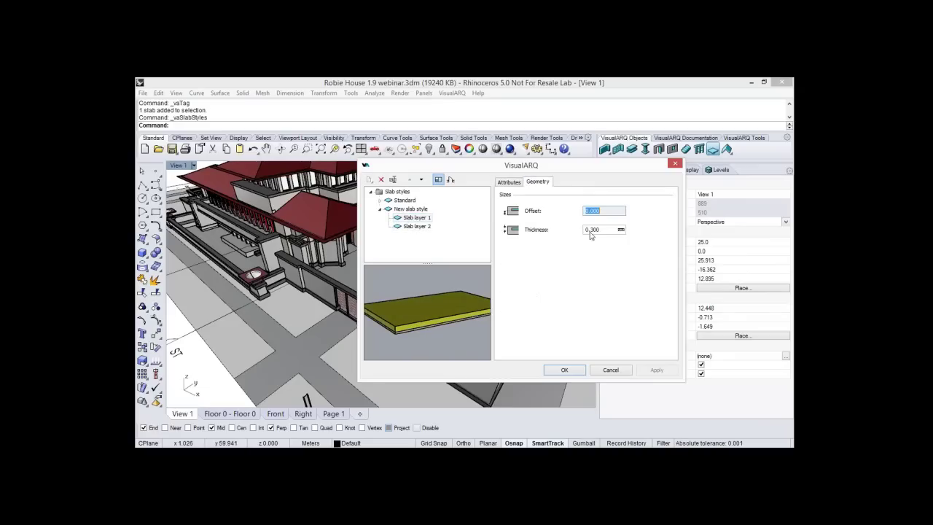
{"action": "double_click", "coordinate": [602, 232]}
{"action": "type", "text": "045"}
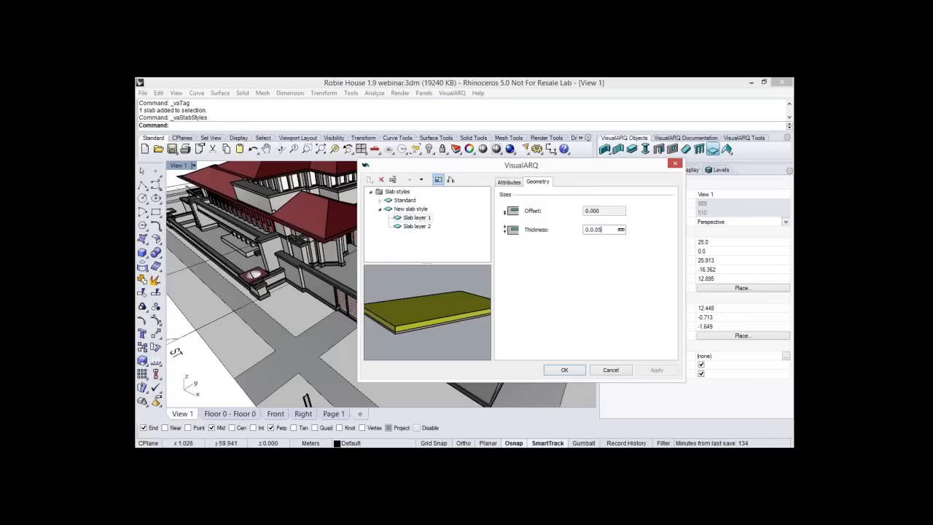
{"action": "key", "text": "BackSpace"}
{"action": "key", "text": "BackSpace"}
{"action": "type", "text": "05"}
{"action": "key", "text": "BackSpace"}
{"action": "key", "text": "BackSpace"}
{"action": "key", "text": "BackSpace"}
{"action": "type", "text": "5"}
{"action": "key", "text": "Return"}
- Set the thickness of the new style's Slab layer 2 to 0.25 m
{"action": "left_click", "coordinate": [594, 232]}
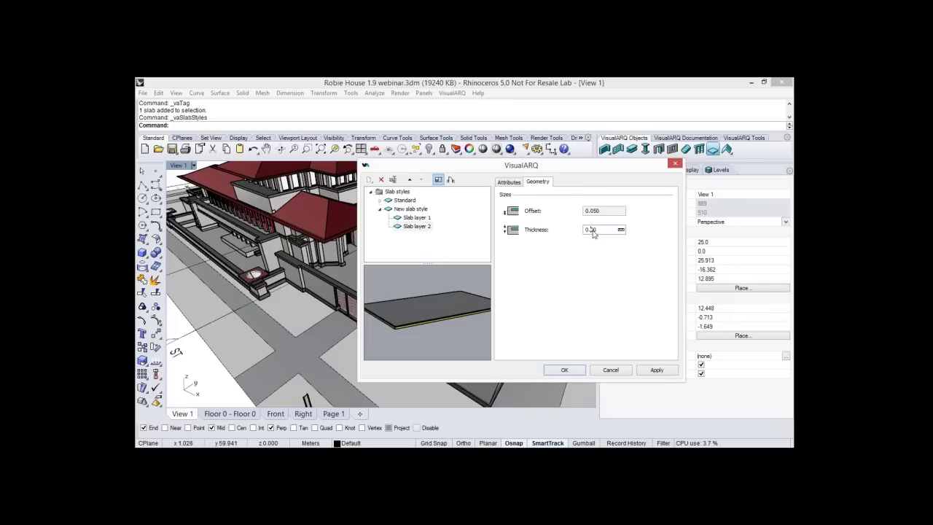
{"action": "type", "text": "0.2500"}
{"action": "key", "text": "Tab"}
- Open the attributes of Slab layer 1 in the new slab style
{"action": "left_click", "coordinate": [417, 217]}
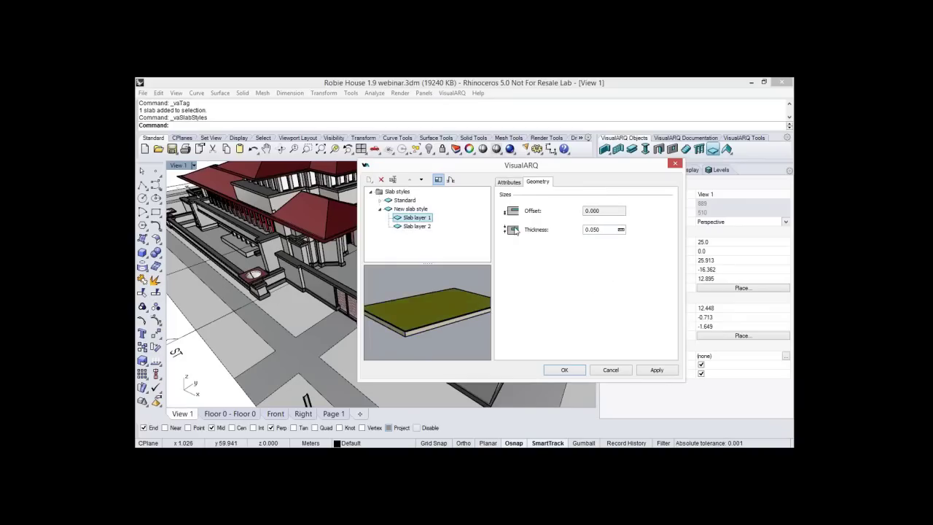
{"action": "left_click", "coordinate": [512, 183]}
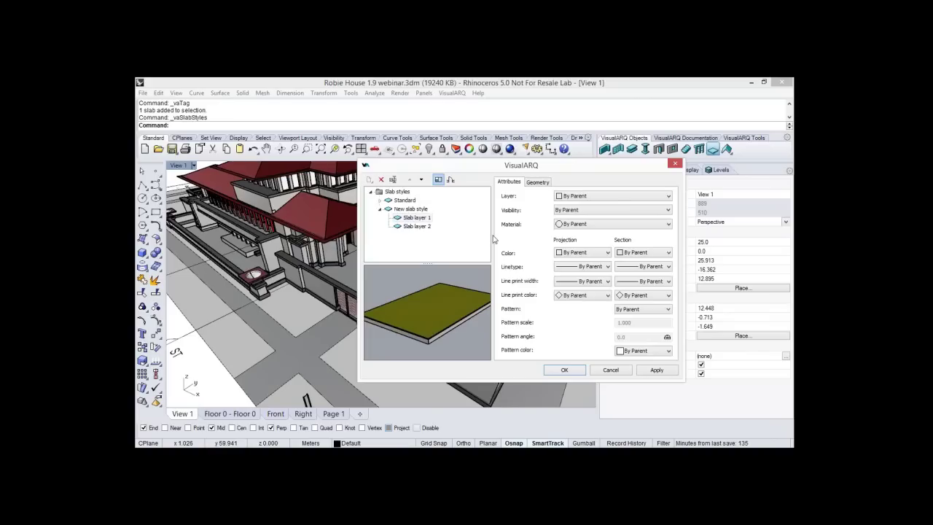